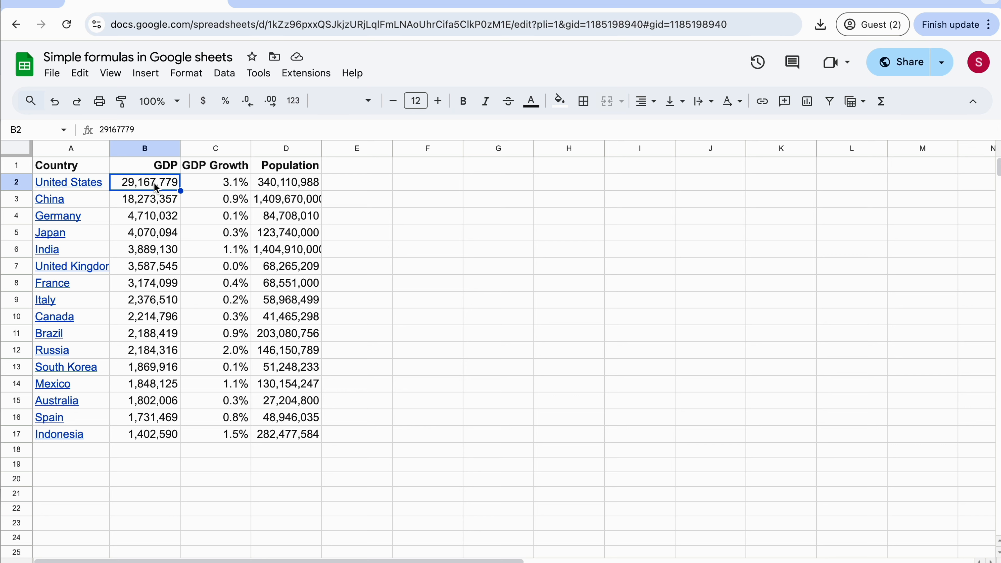
Step: Insert a chart based on the whole country data table in A1:D17
key(ctrl+a)
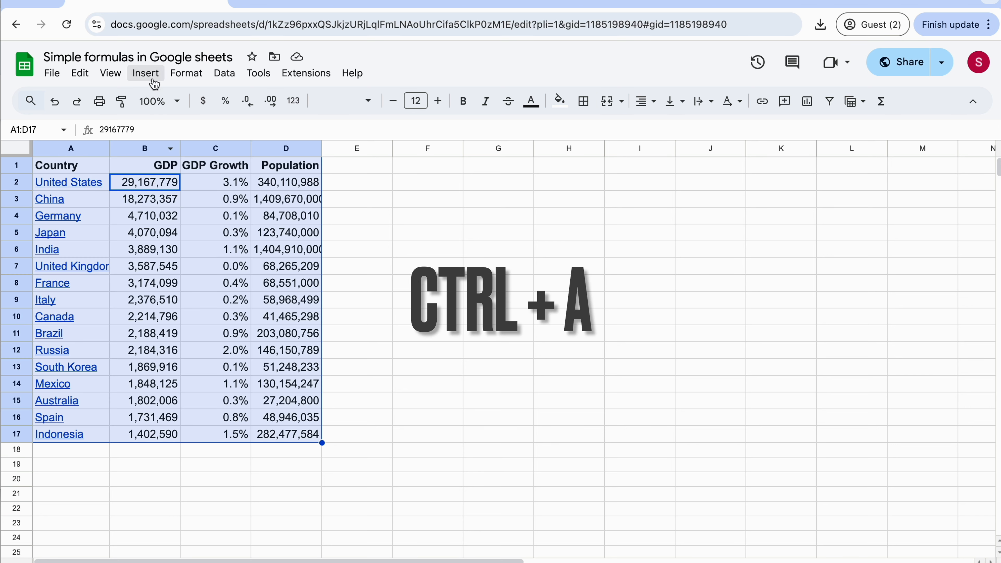
click(146, 74)
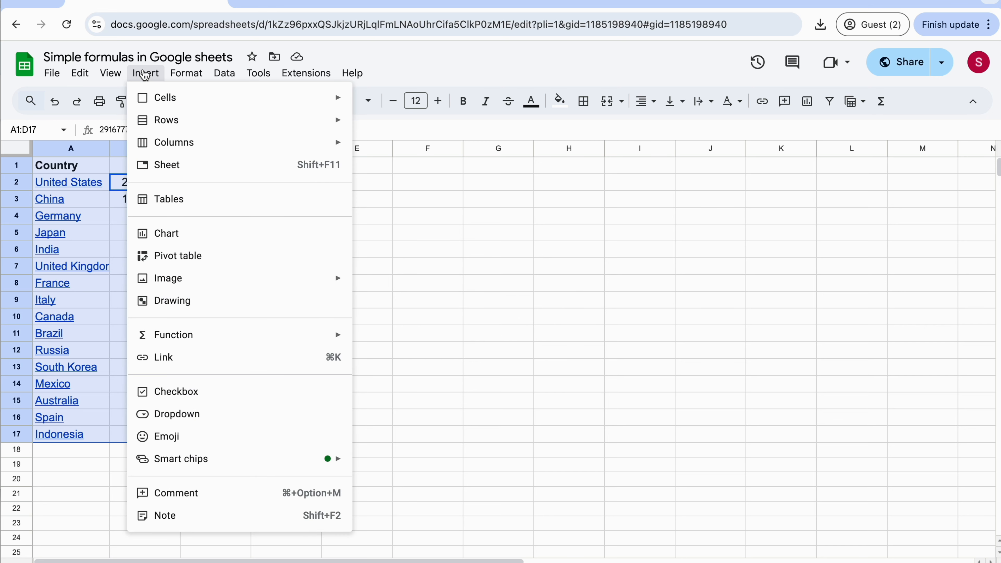
click(191, 230)
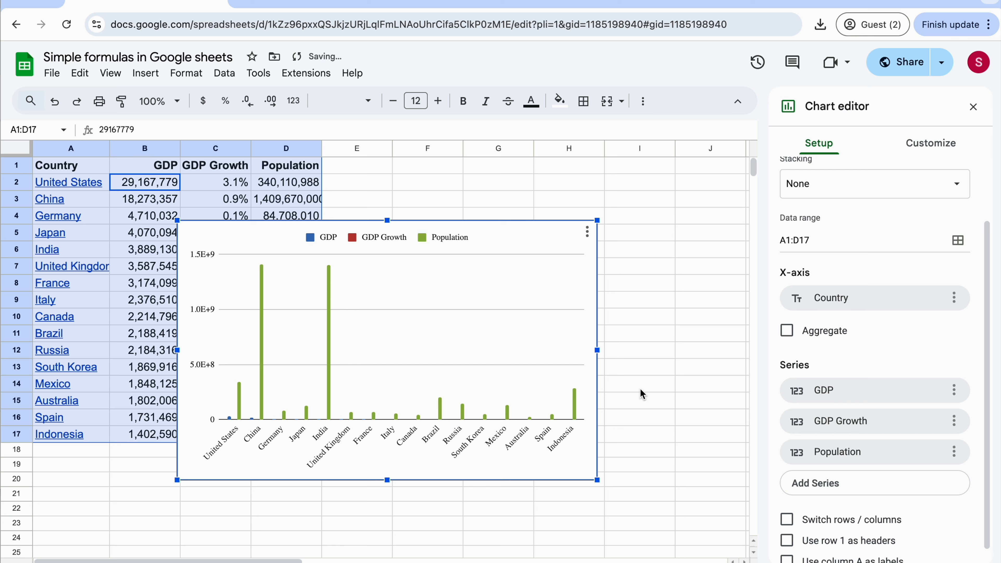
Step: Change the chart type to a bubble chart
scroll(827, 260, up, 2)
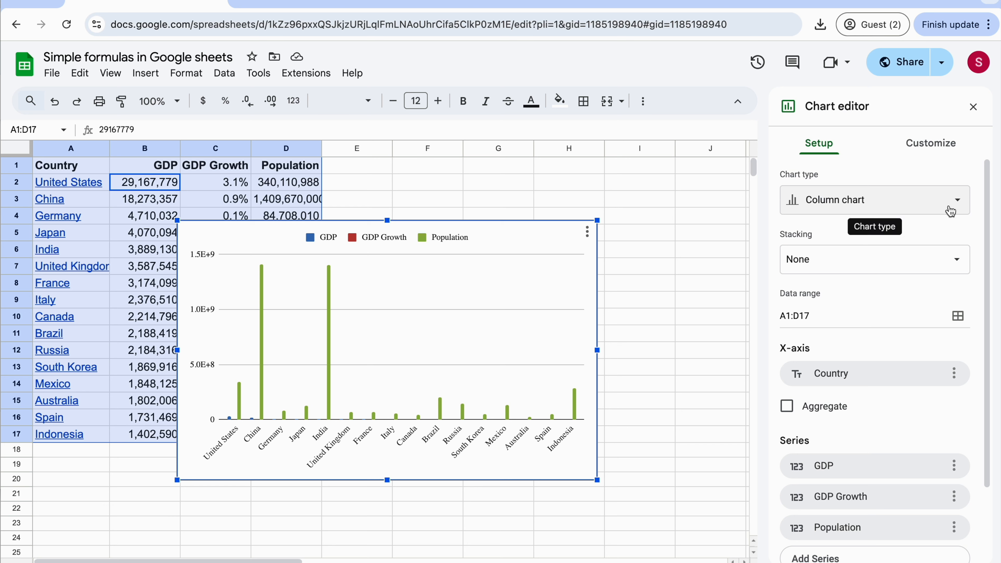
click(959, 204)
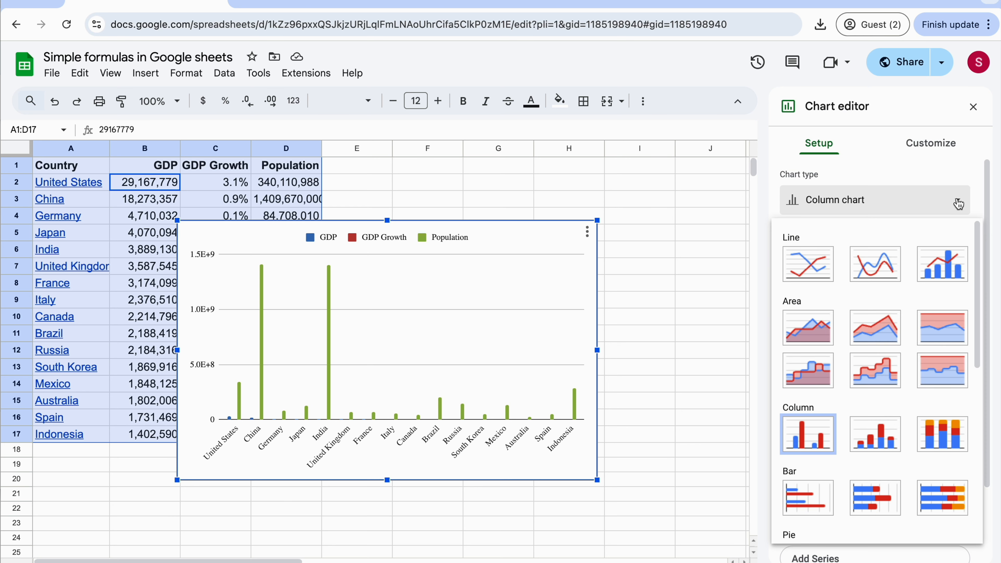
scroll(901, 315, down, 4)
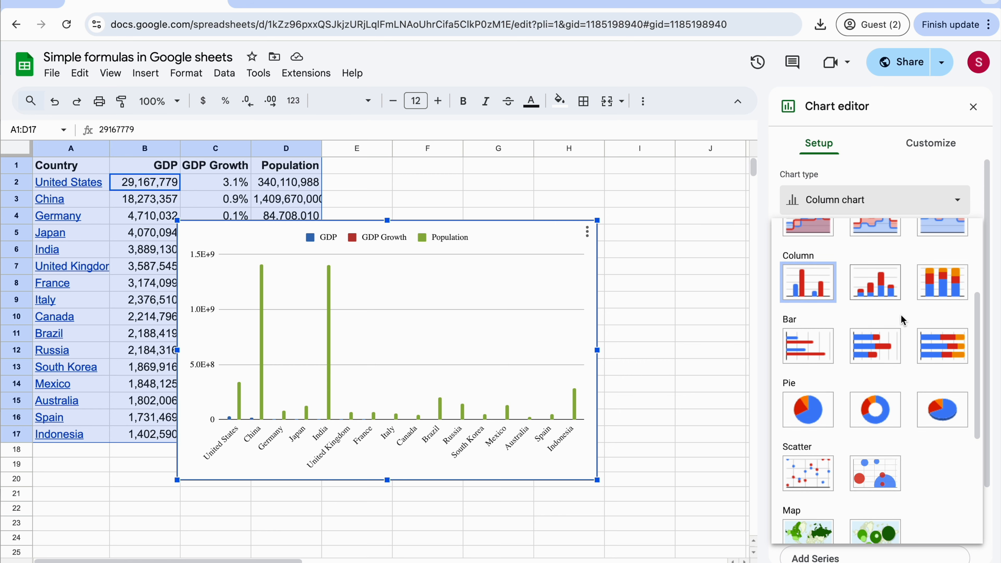
scroll(901, 315, down, 2)
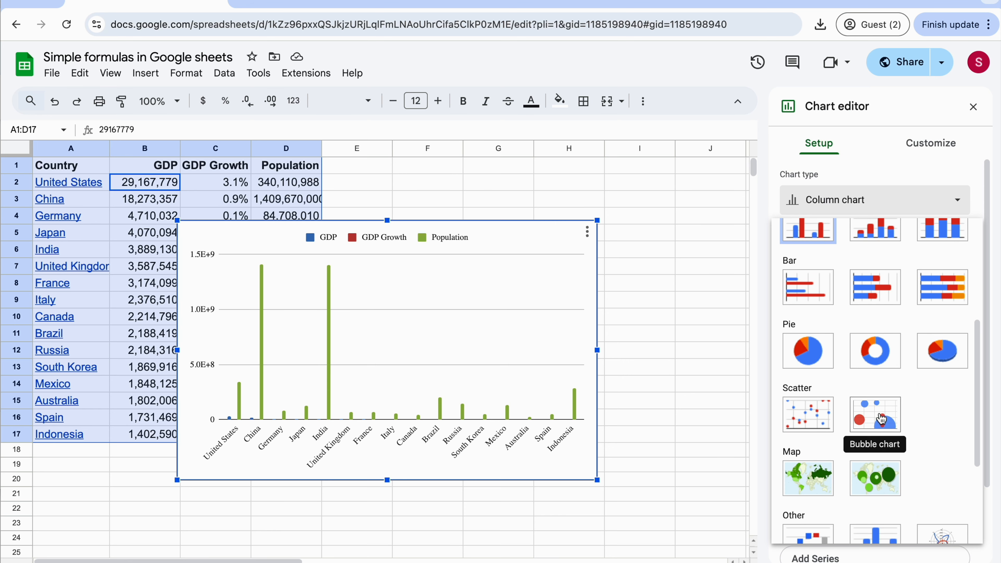
click(881, 420)
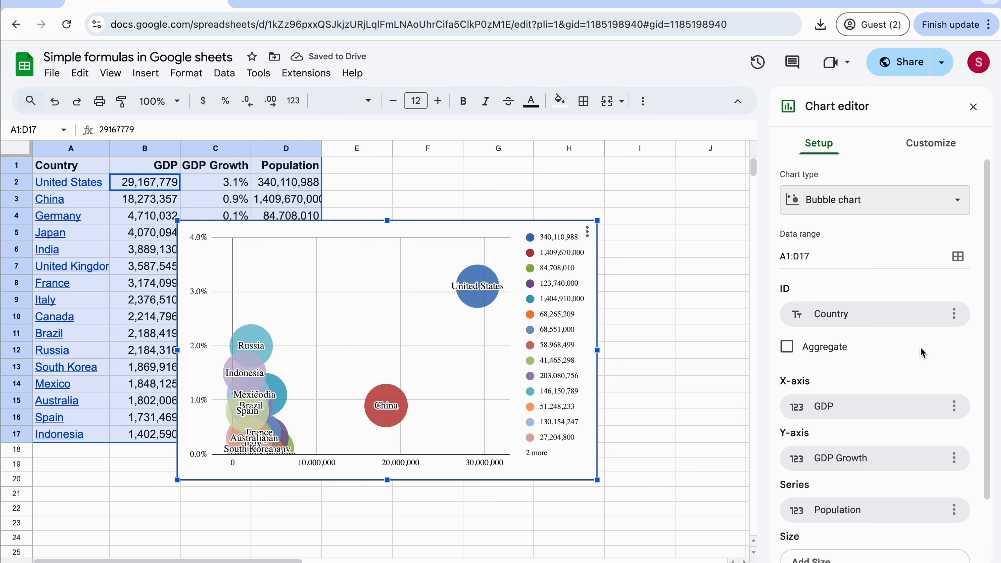
Step: Set the bubble chart's X-axis to GDP Growth and its Y-axis to GDP
scroll(921, 347, down, 2)
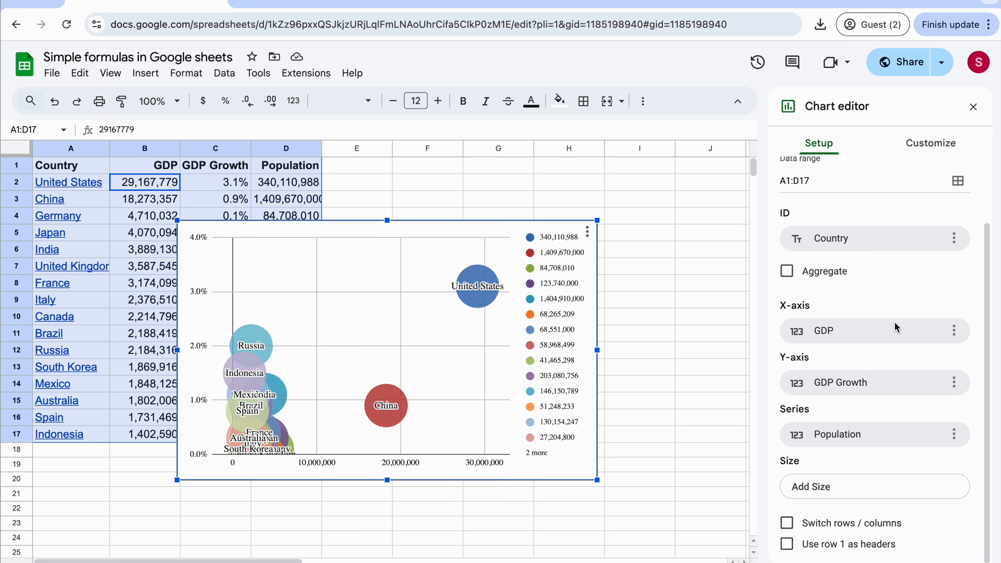
click(892, 332)
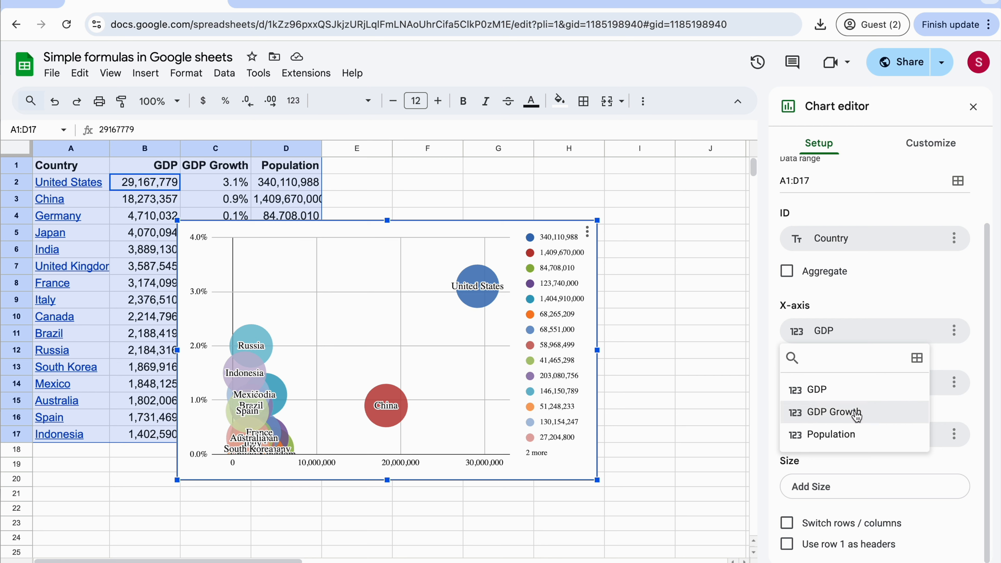
click(843, 413)
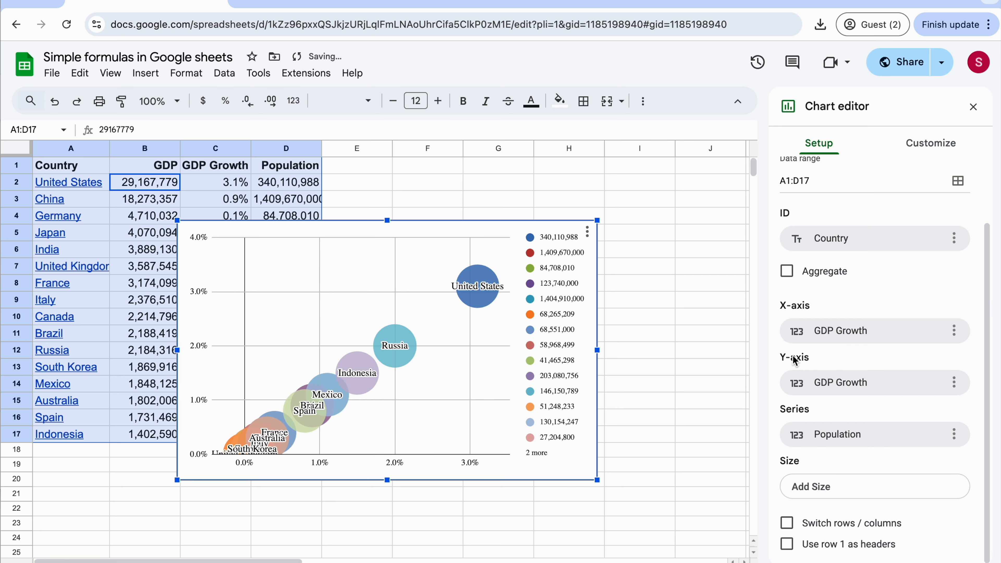
click(871, 384)
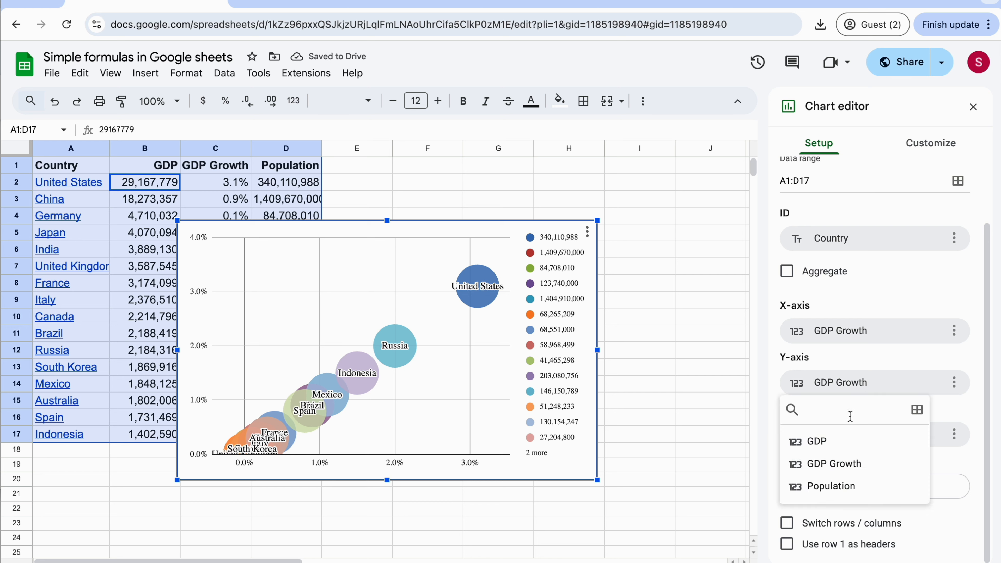
click(830, 442)
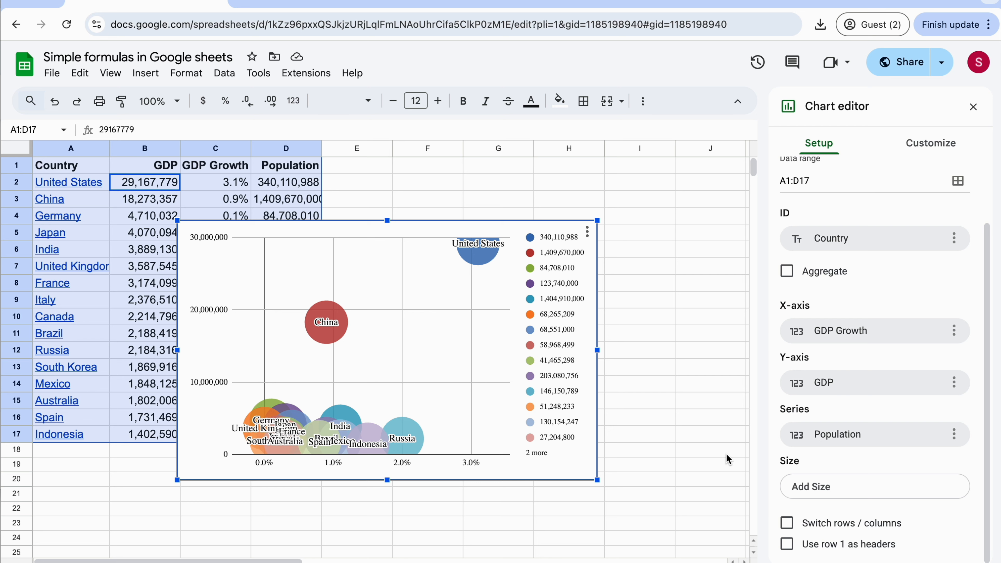
Step: Use Country as the bubble chart's series and Population as the bubble size
click(843, 383)
click(956, 409)
click(846, 440)
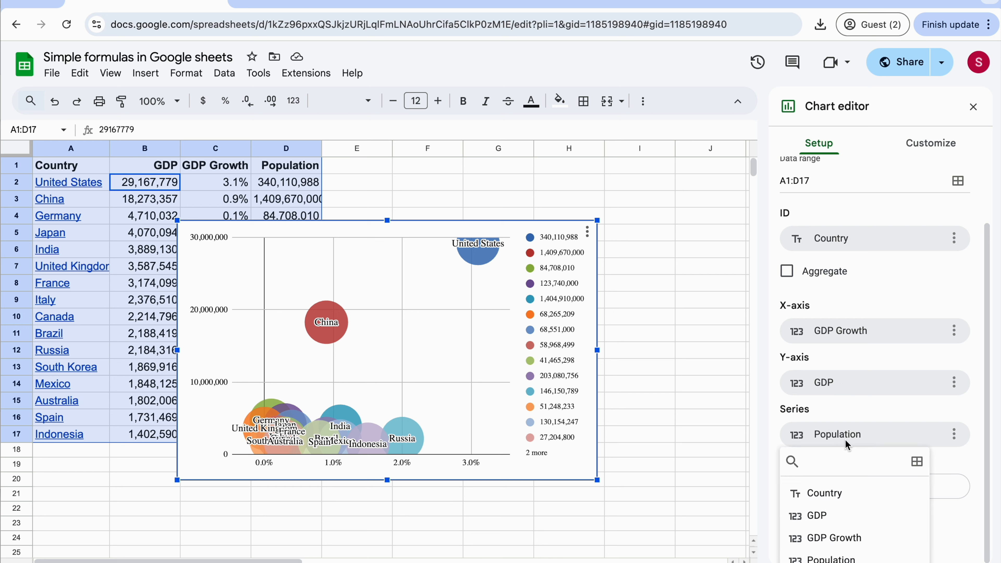
click(835, 491)
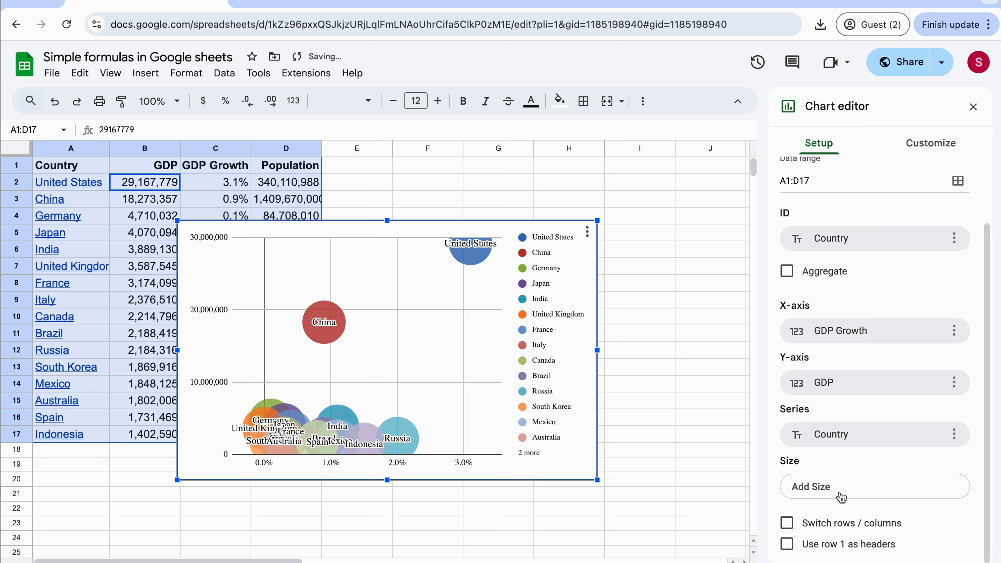
click(841, 498)
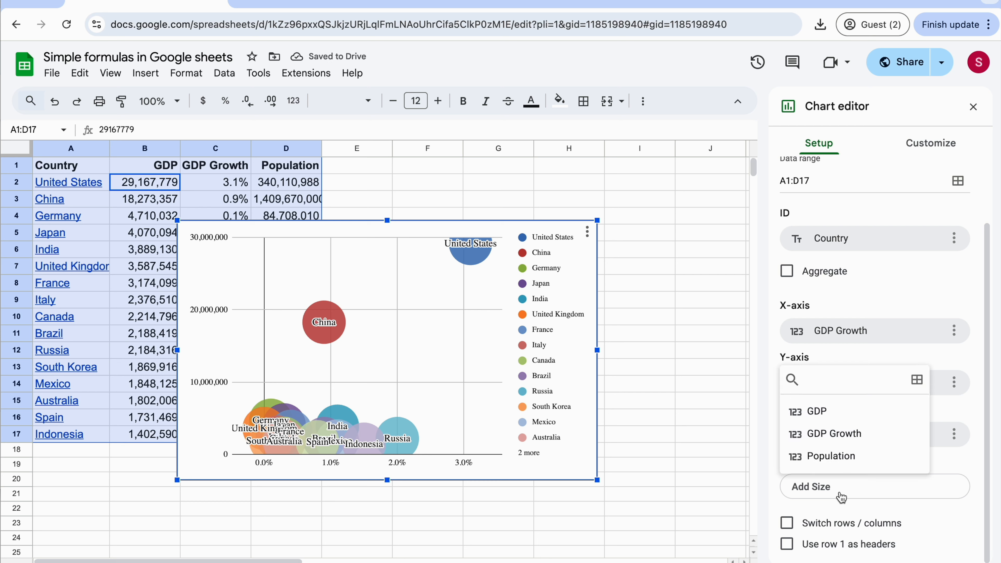
click(837, 463)
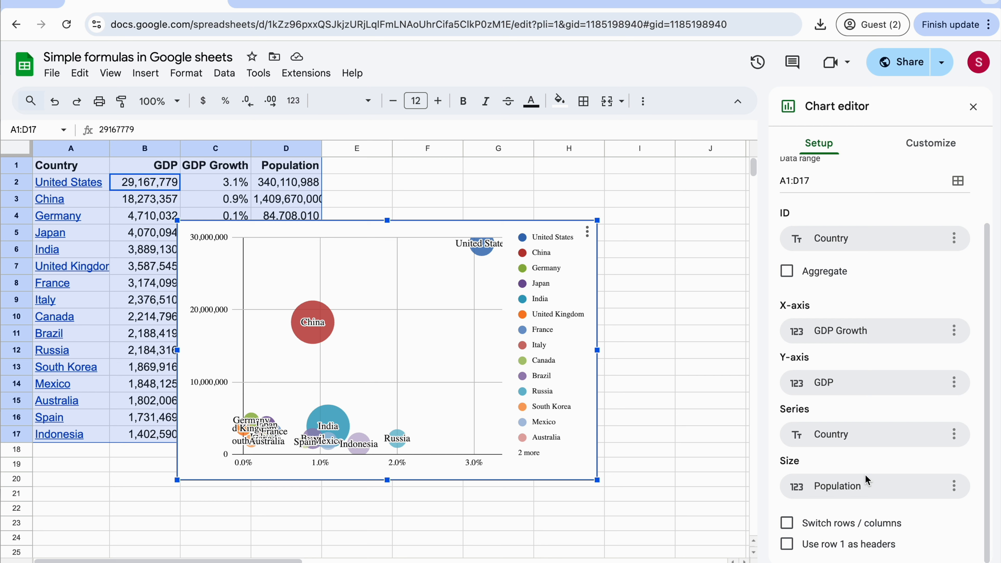
Step: Try GDP as the bubble size and Population as the Y-axis
click(871, 486)
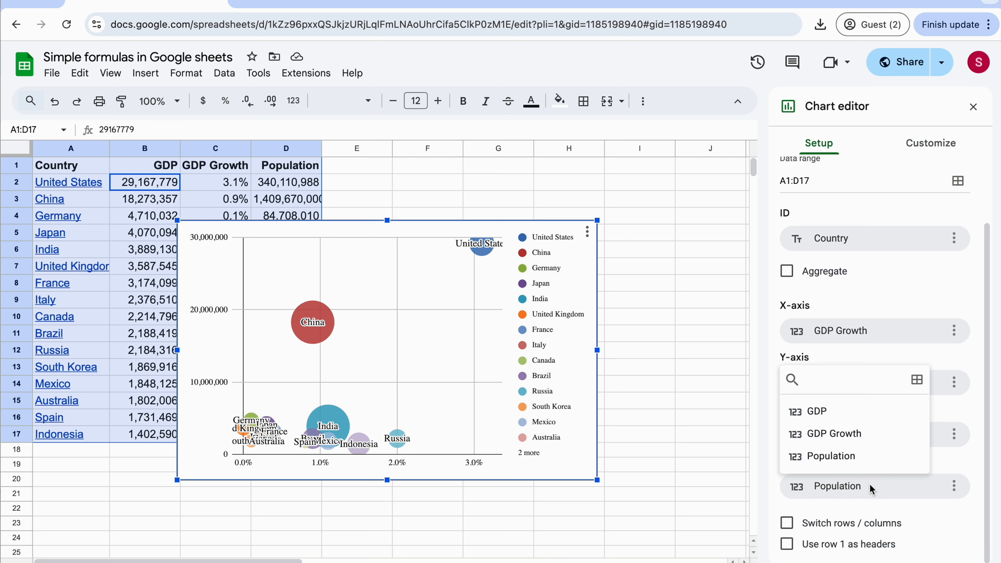
click(859, 414)
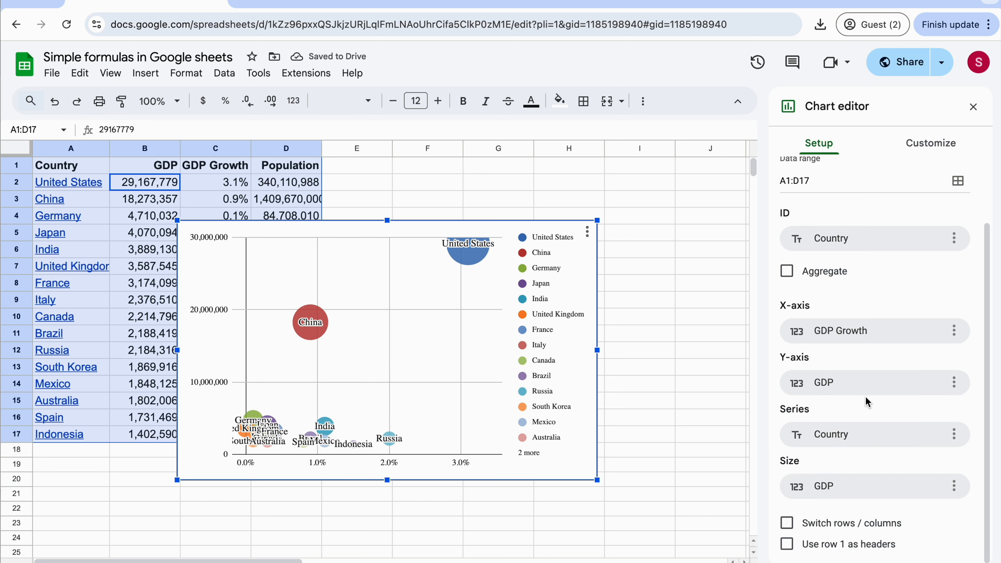
click(869, 390)
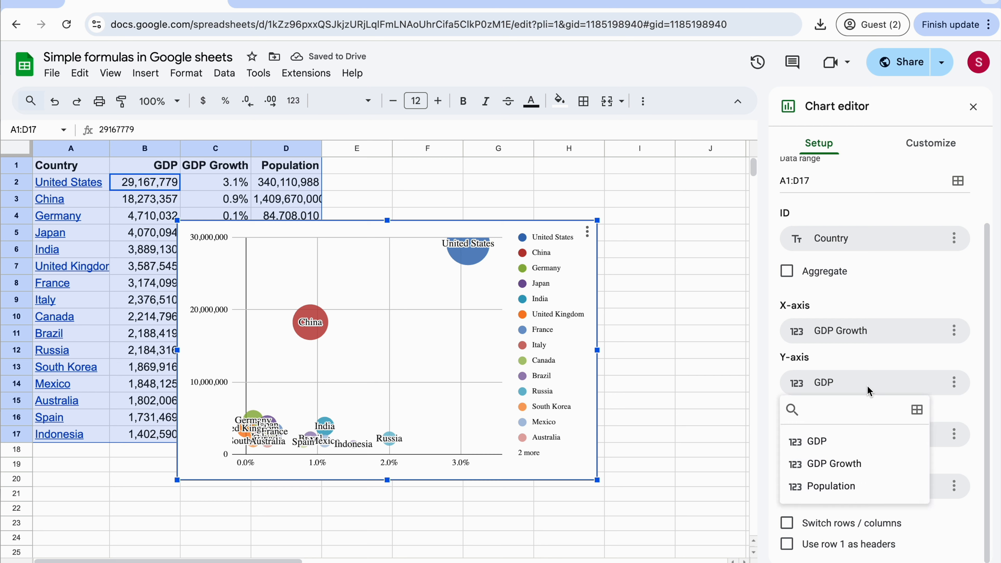
click(844, 486)
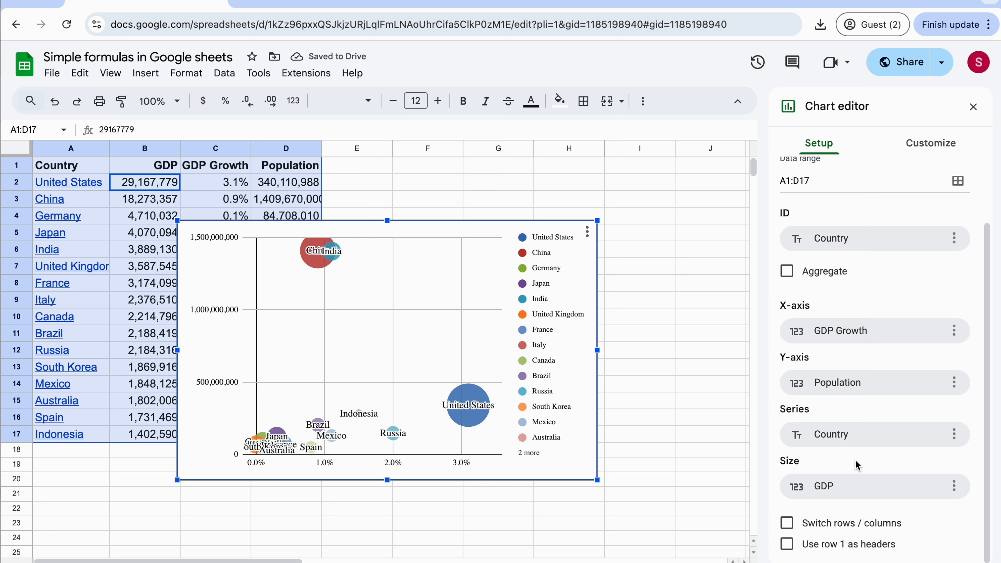
Step: Restore Population as the bubble size and GDP as the Y-axis
click(856, 493)
click(849, 461)
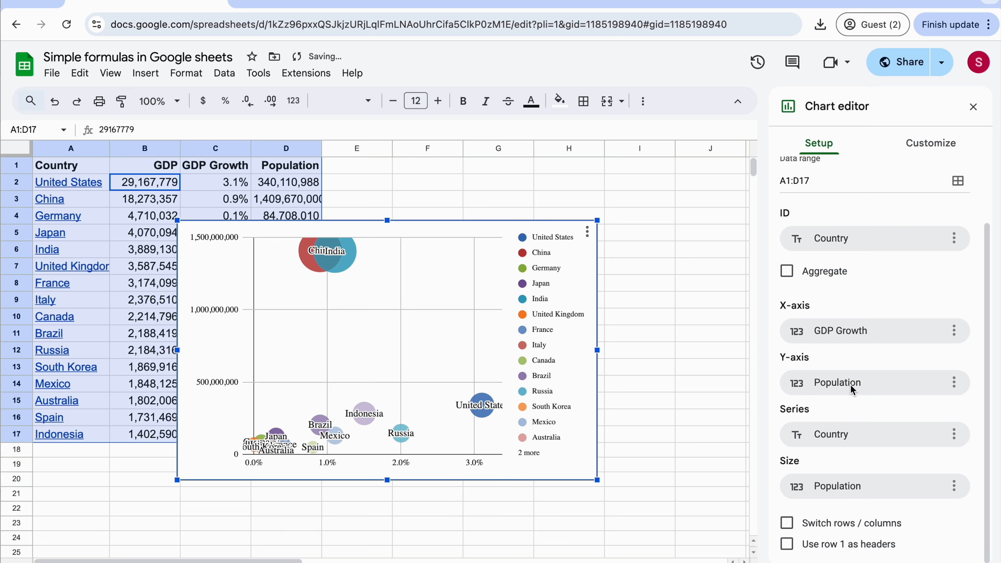
click(859, 383)
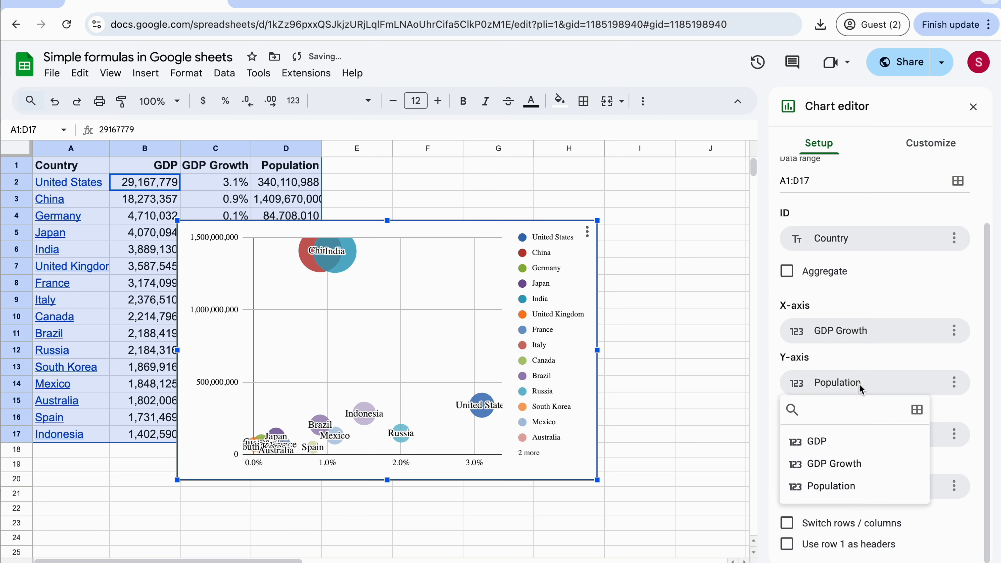
click(834, 438)
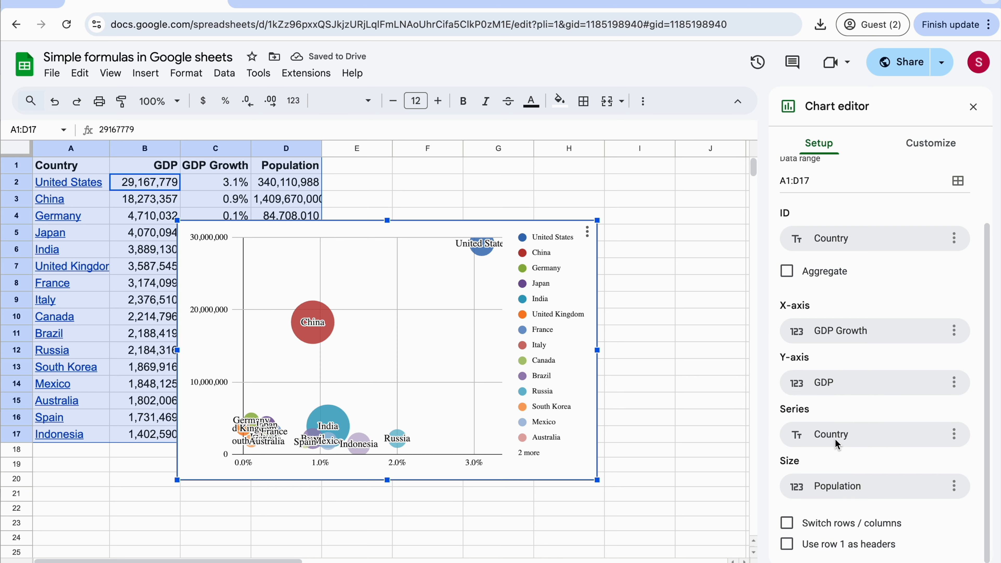
Step: Enlarge the chart at two opposite corners so it spans about columns B to I and rows 2 to 23
drag(598, 220, 669, 176)
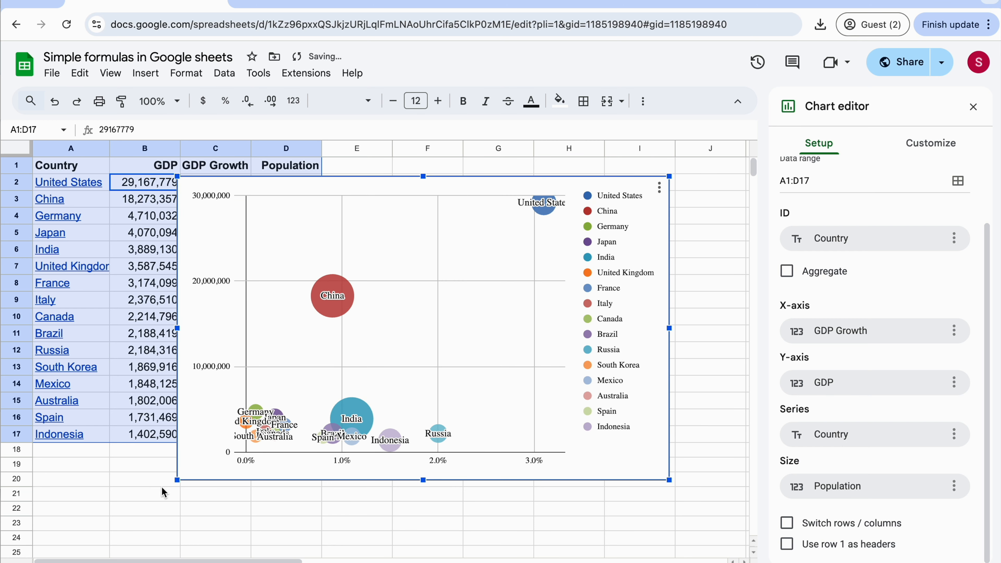
drag(176, 481, 112, 514)
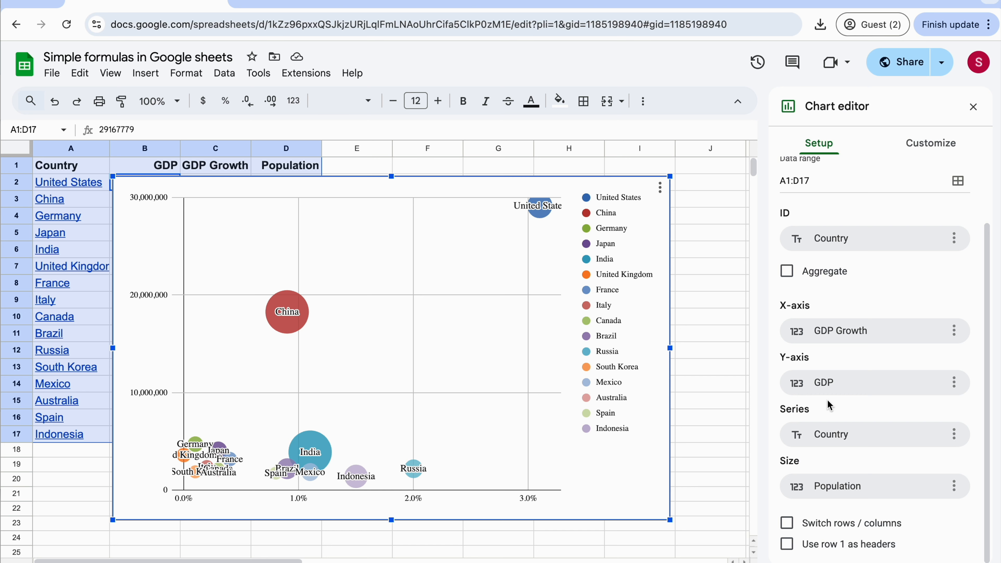
Step: Set the chart border color to None in the chart style settings
scroll(856, 408, up, 2)
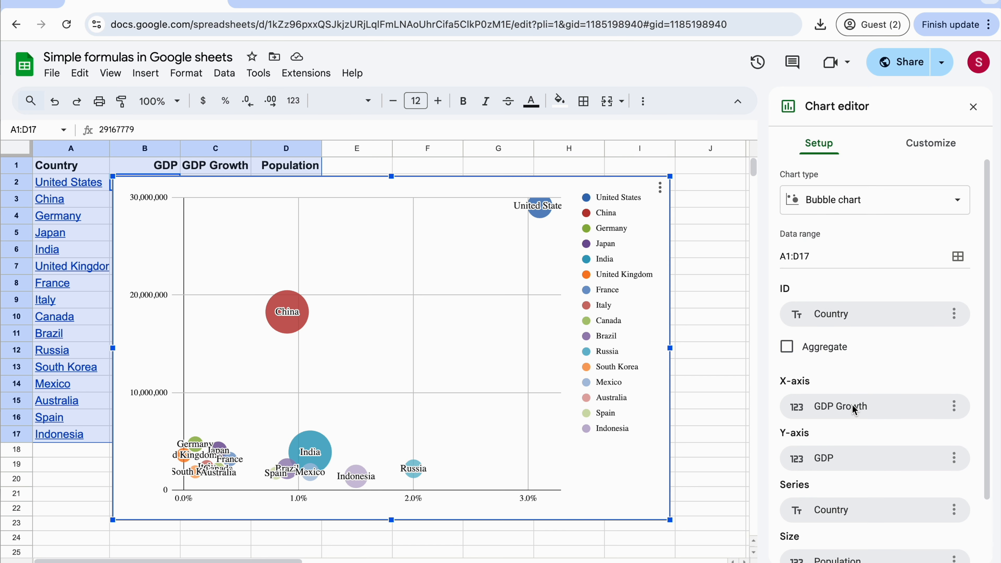
click(930, 146)
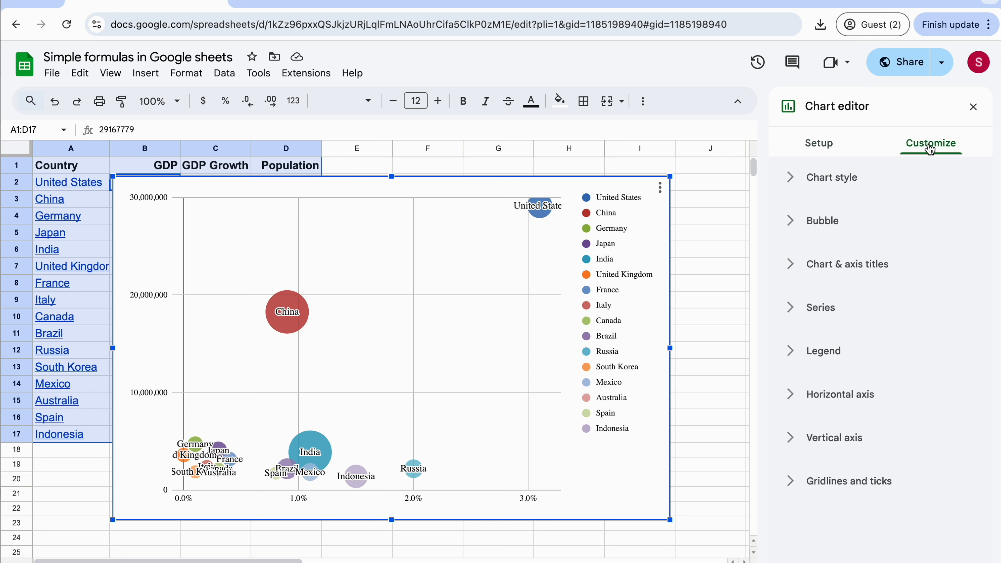
click(791, 179)
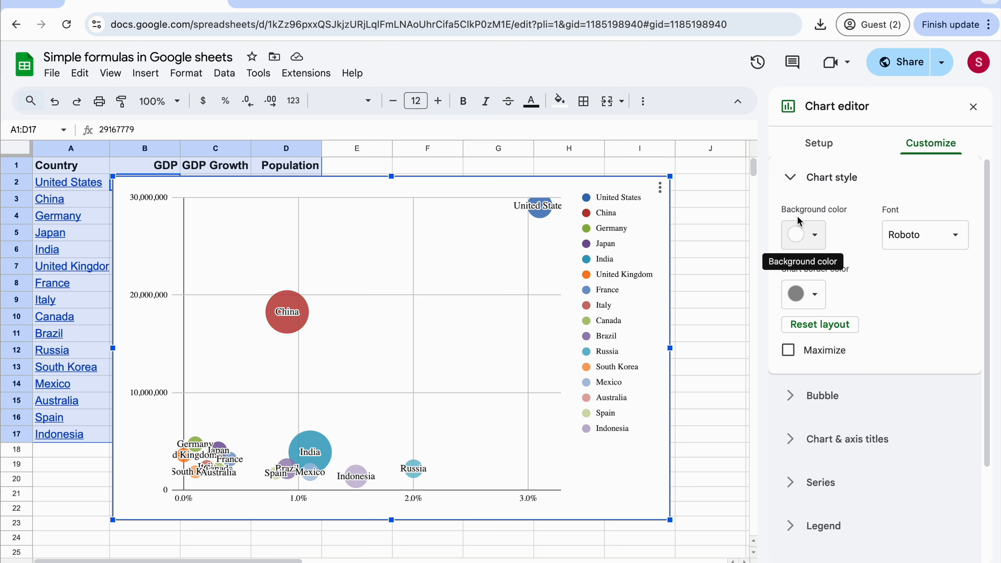
click(819, 295)
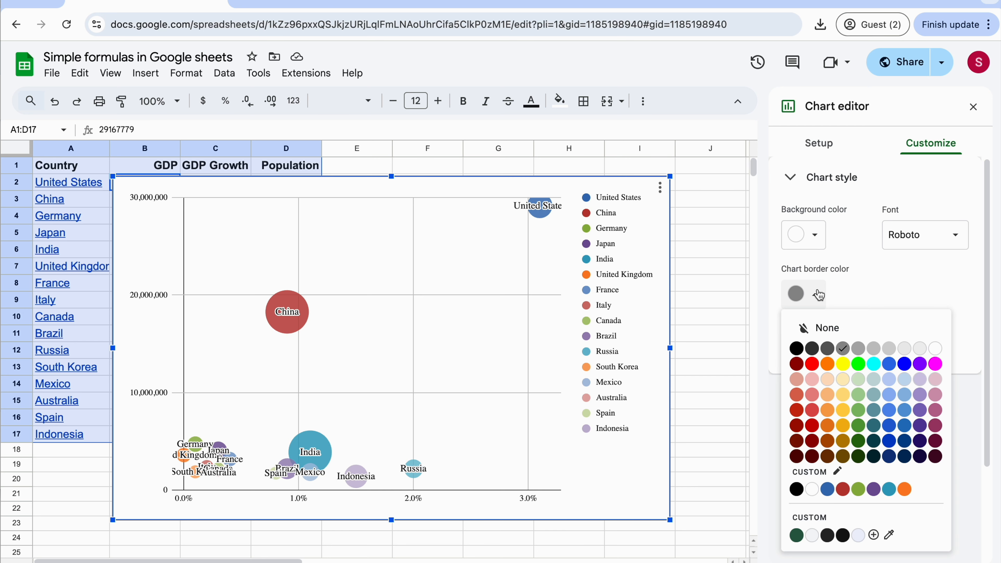
click(827, 329)
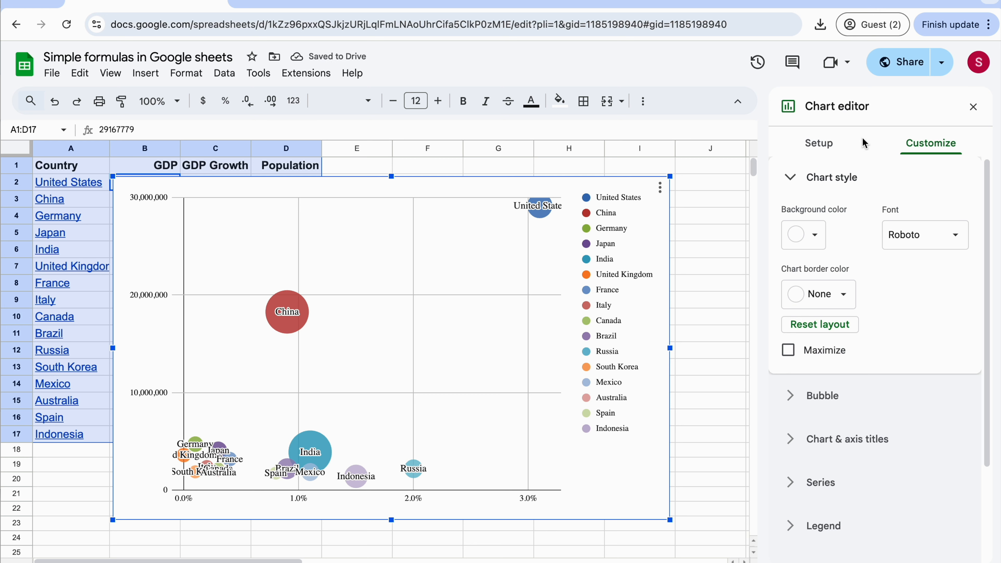
click(789, 182)
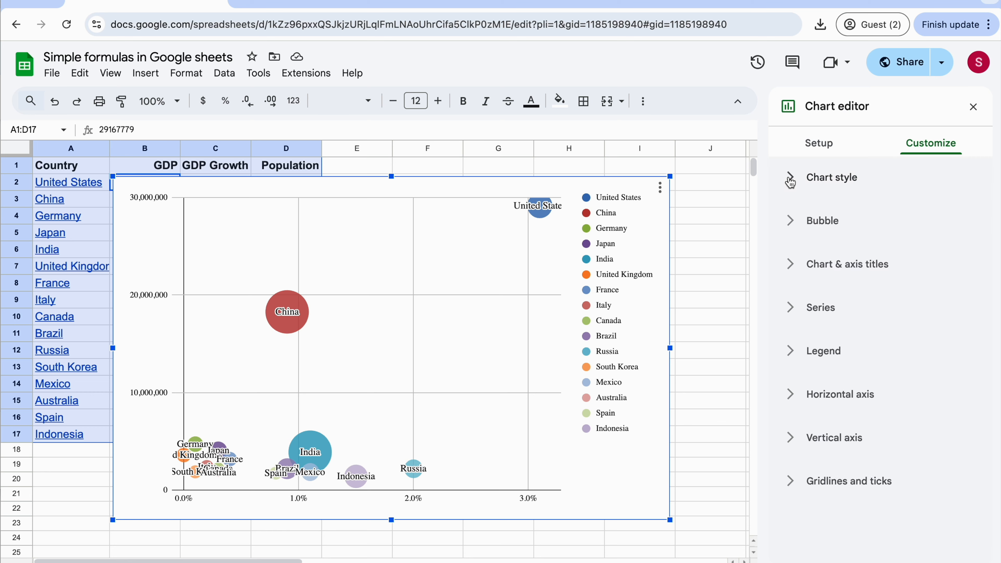
Step: Set the bubble opacity to 60%
click(787, 220)
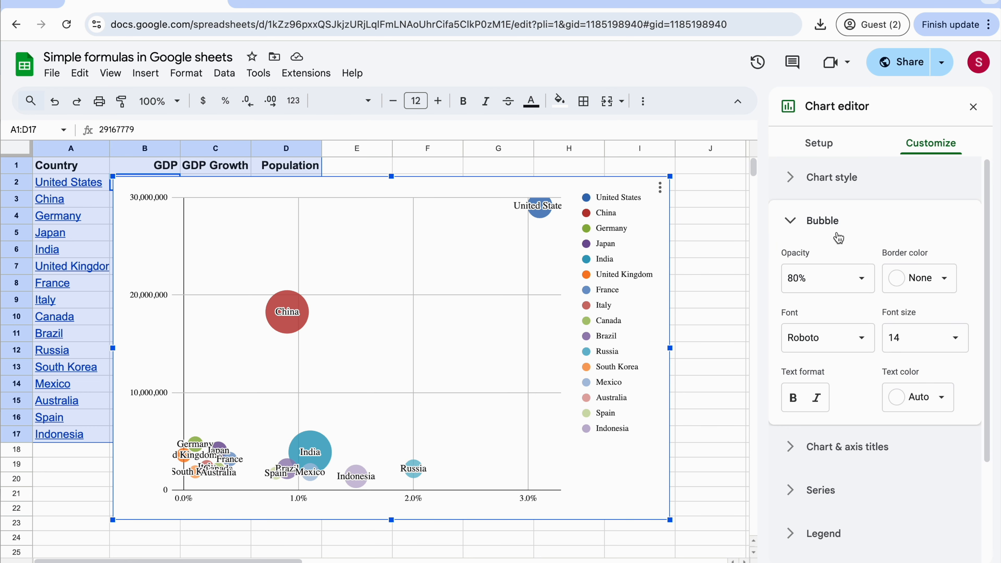
click(863, 281)
click(825, 376)
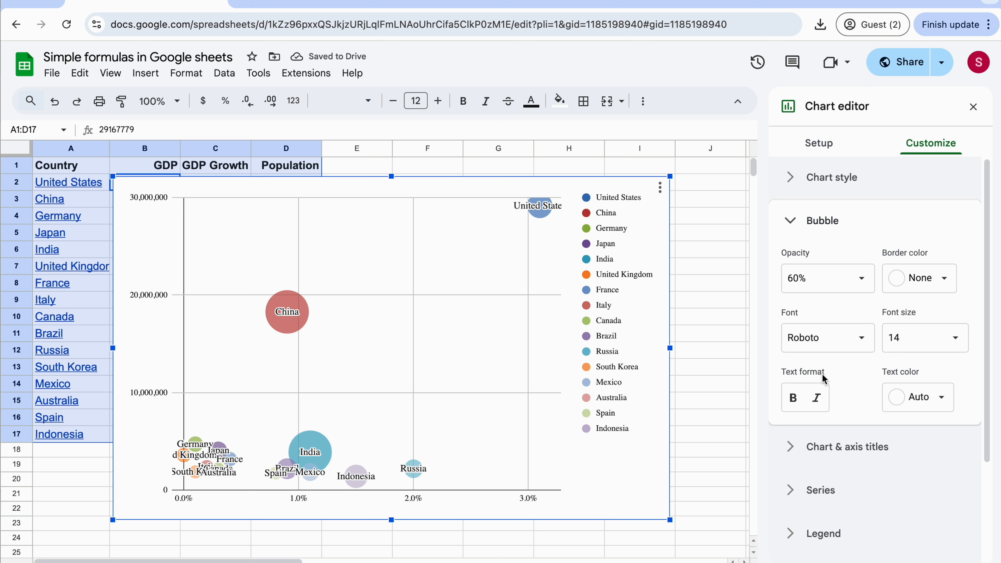
Step: Set the bubble label font size to 12
click(944, 333)
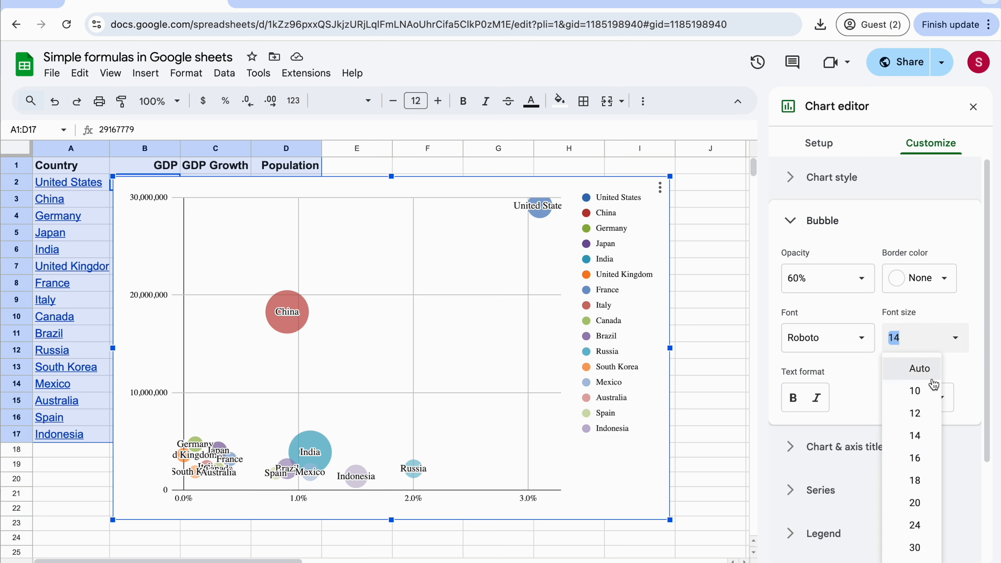
click(922, 414)
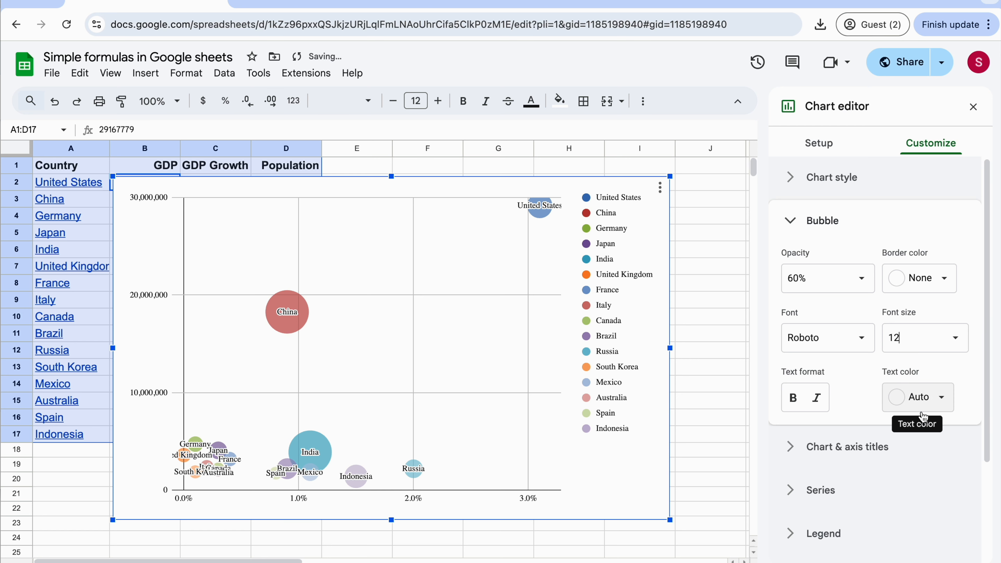
Step: Try a red border color for the bubbles together with a fill opacity of 0%
click(944, 281)
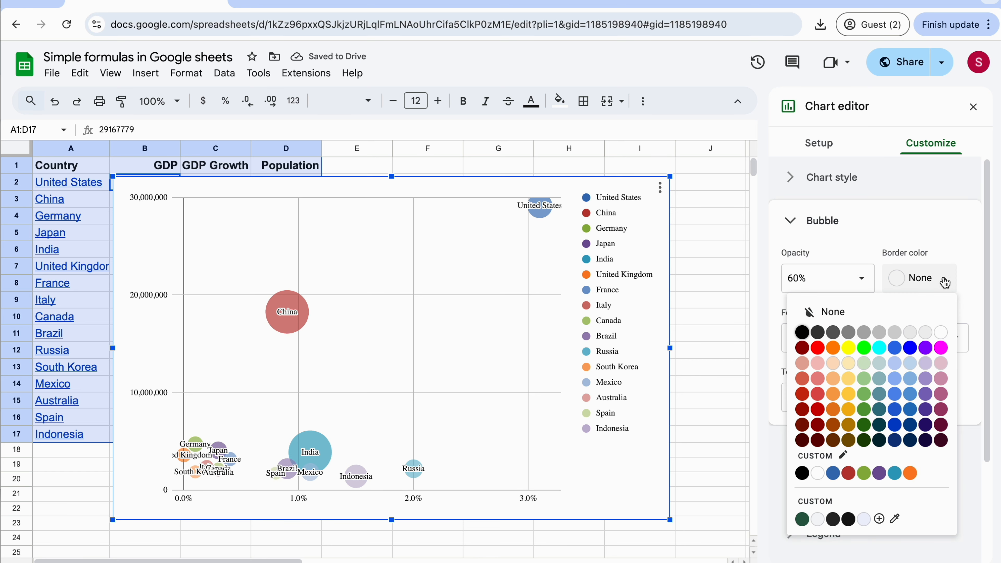
click(818, 347)
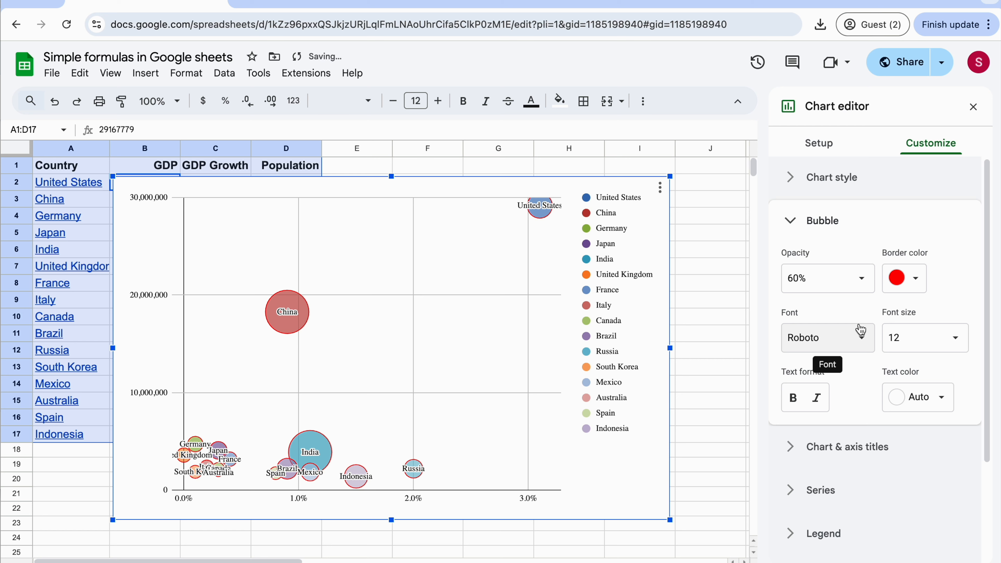
click(919, 398)
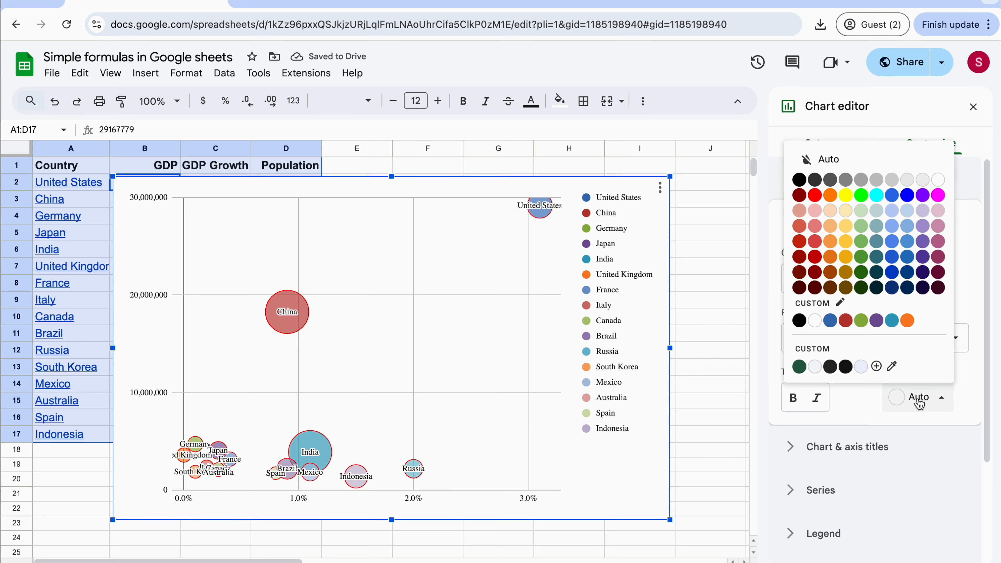
click(772, 268)
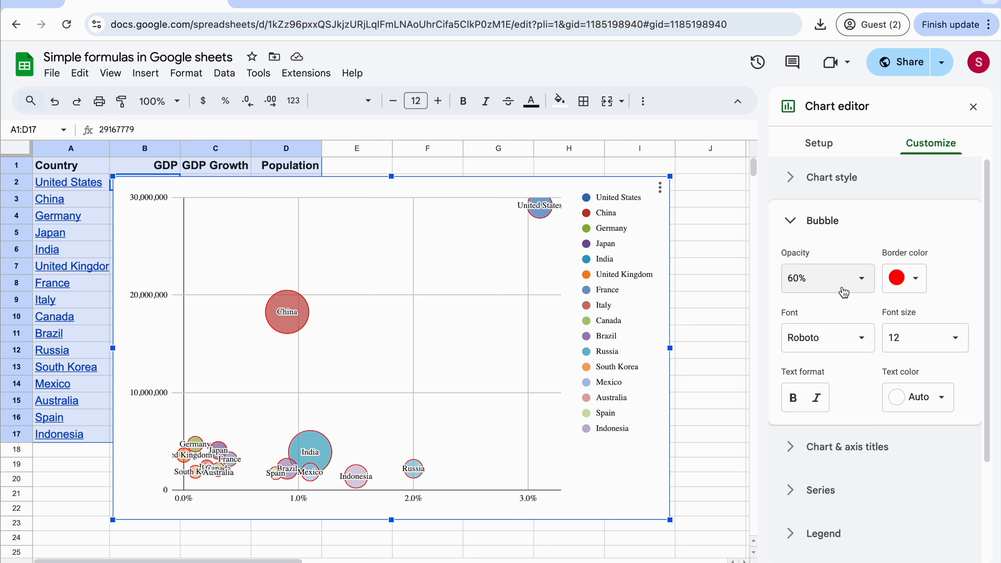
click(850, 281)
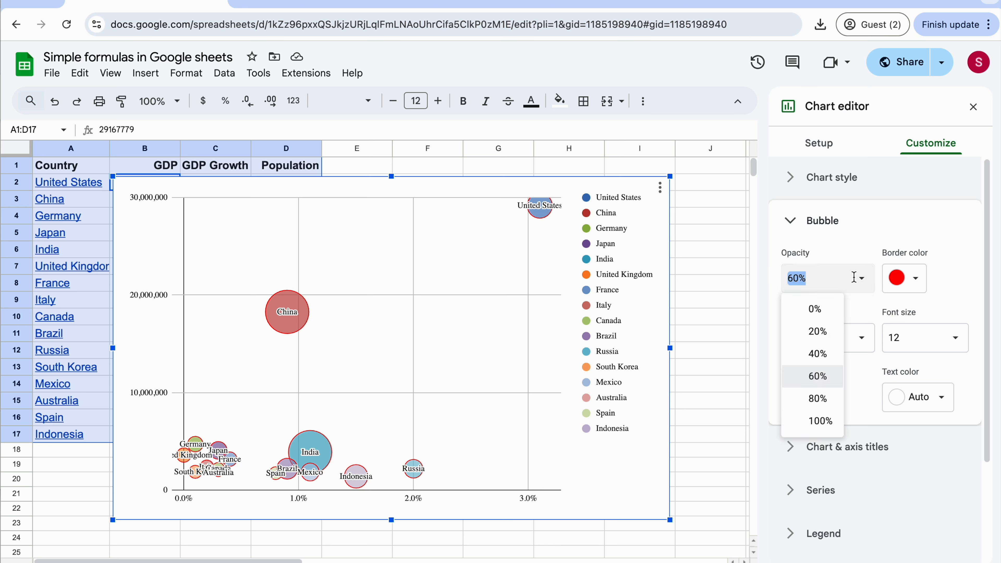
click(825, 311)
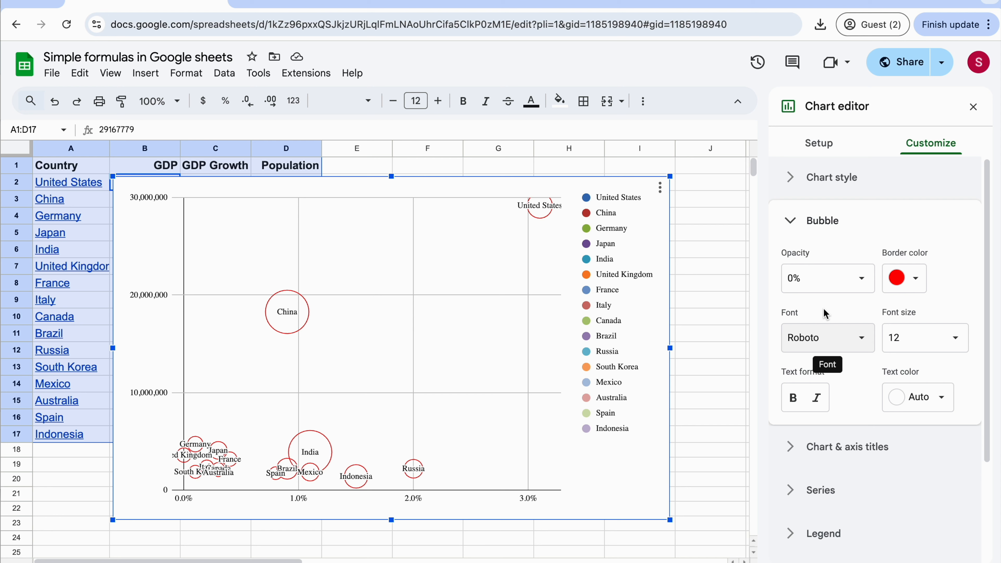
Step: Restore the bubble border color to None and the bubble opacity to 60%
click(913, 280)
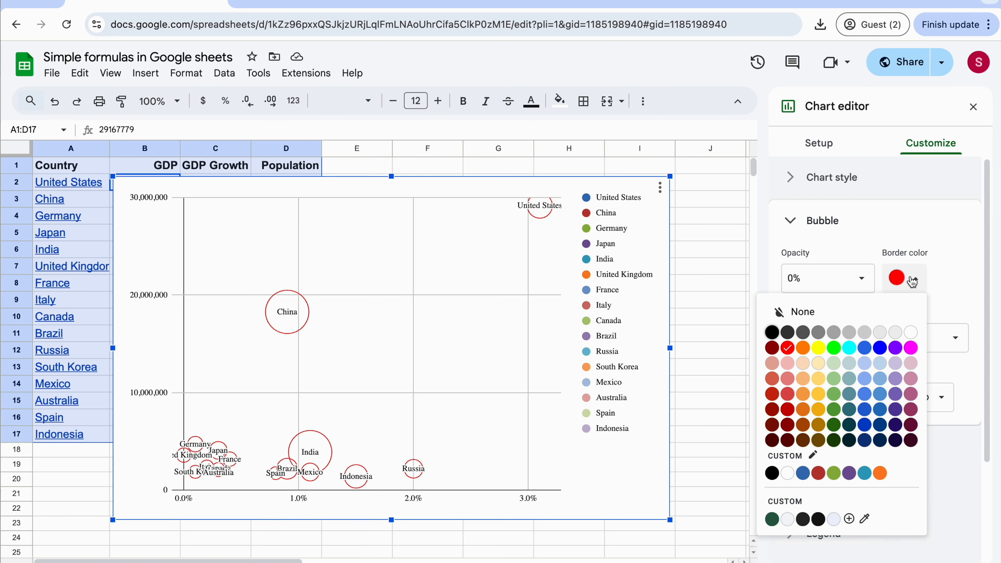
click(853, 312)
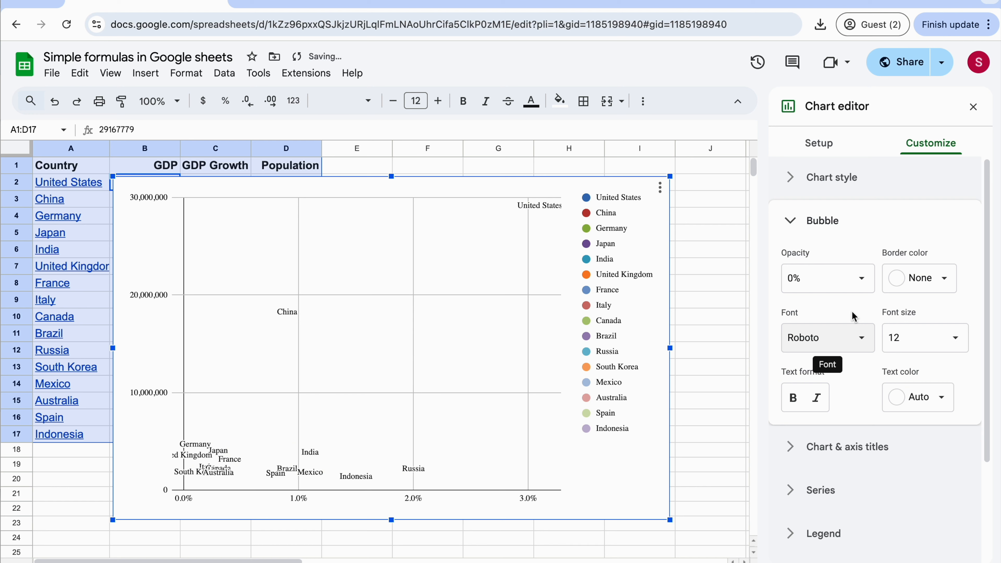
click(859, 284)
click(818, 376)
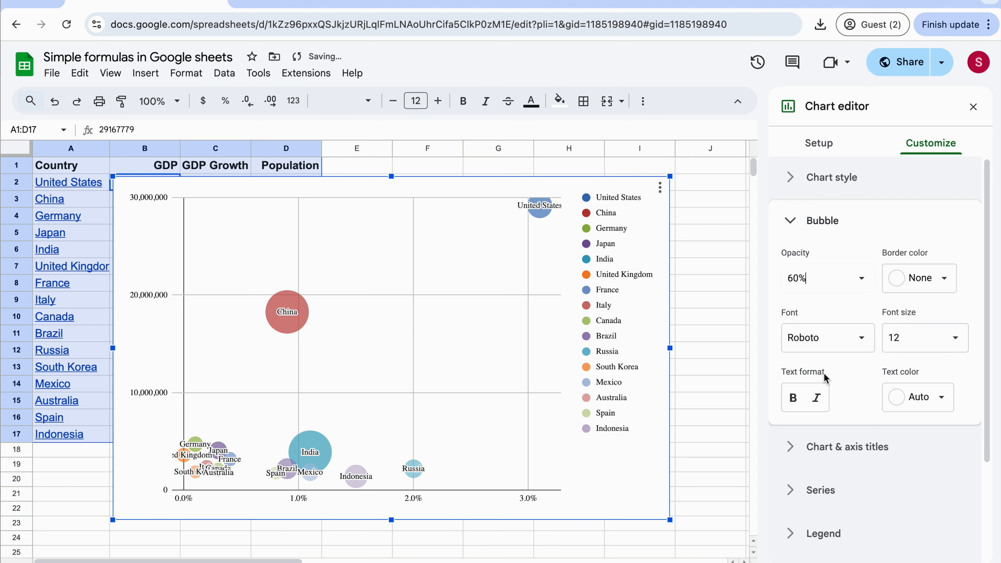
Step: Set the bubble opacity to 80% and collapse the bubble settings
click(861, 279)
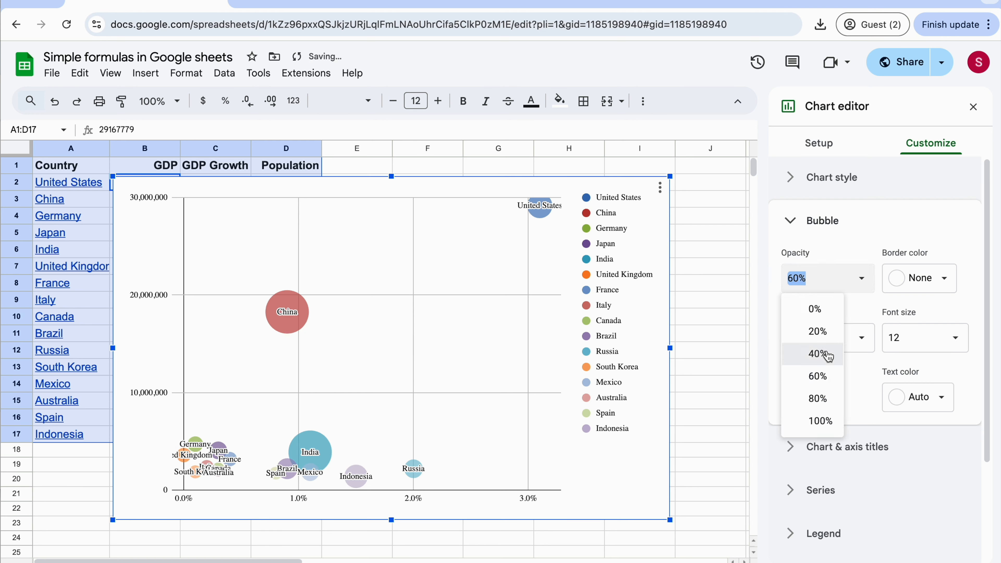
click(814, 398)
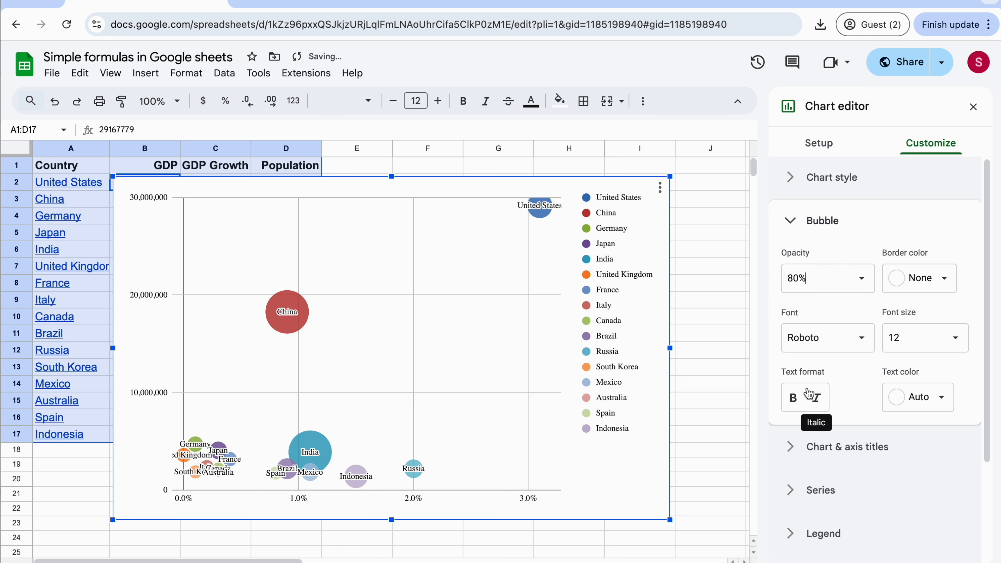
click(793, 177)
click(793, 177)
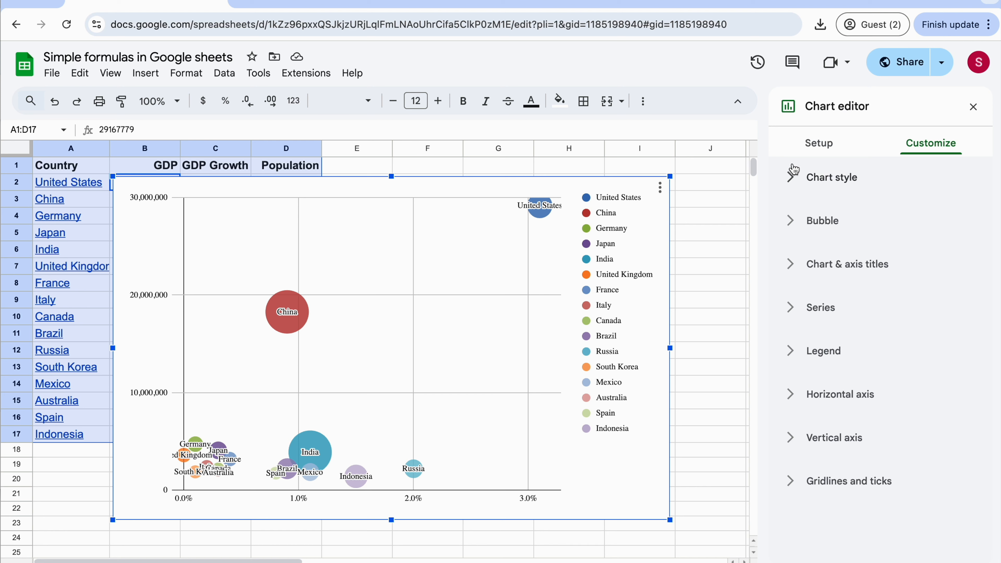
Step: Add the chart title "Country Population and GDP"
click(790, 269)
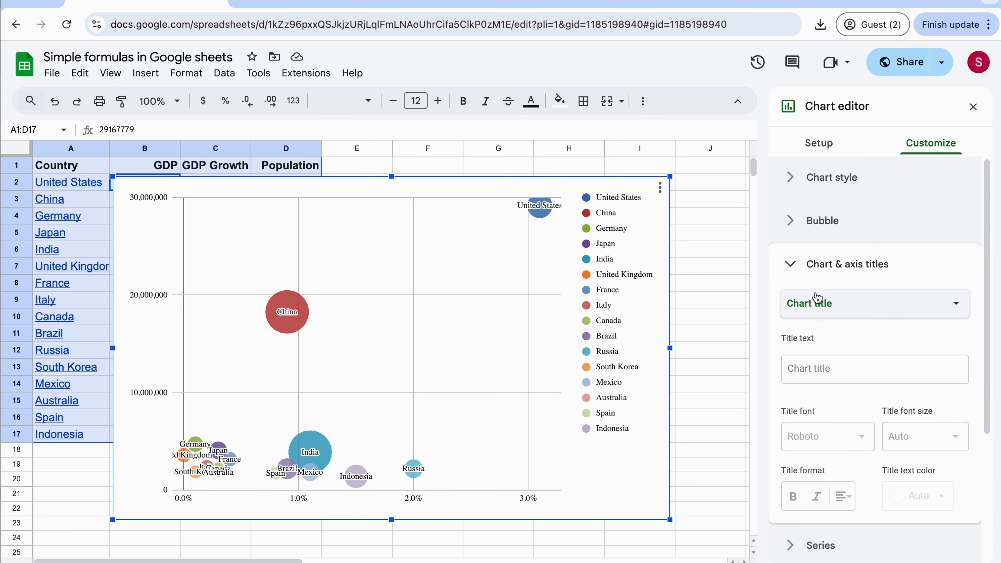
click(839, 306)
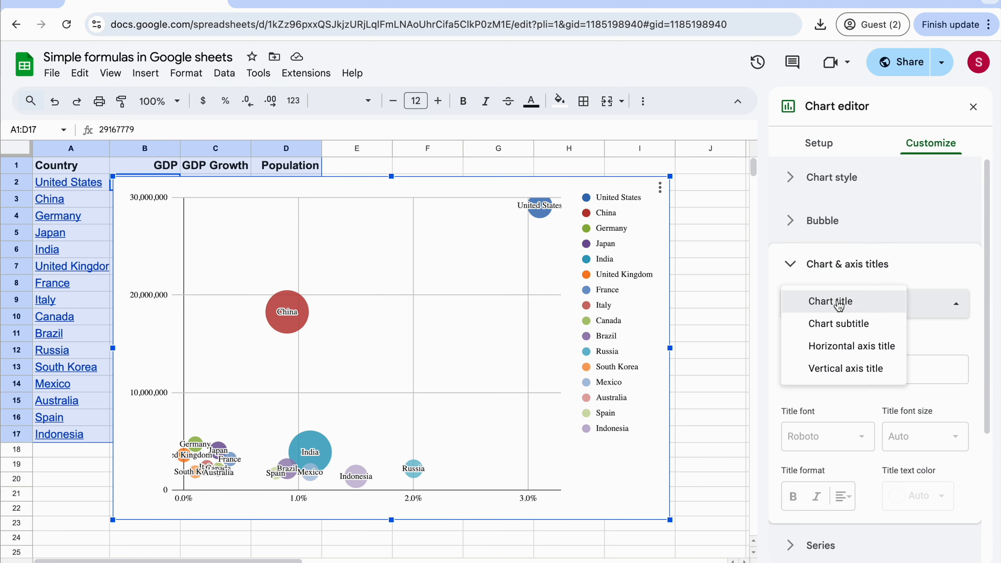
click(839, 305)
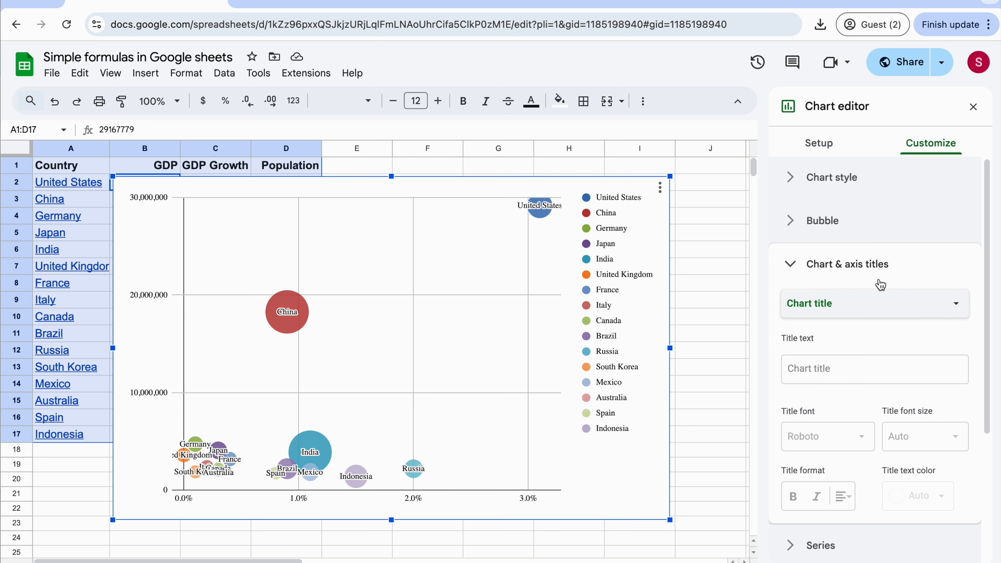
click(817, 374)
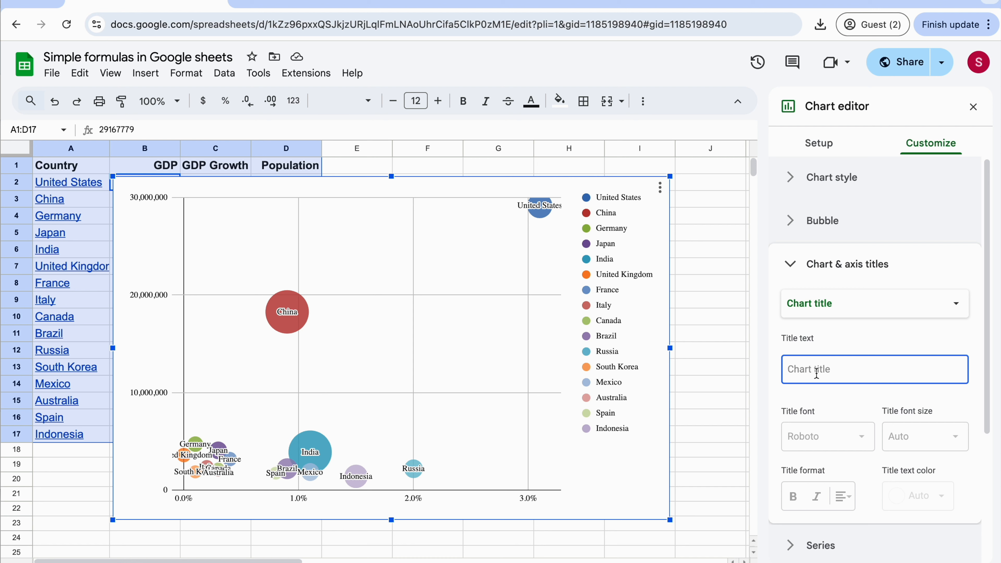
text(Country P)
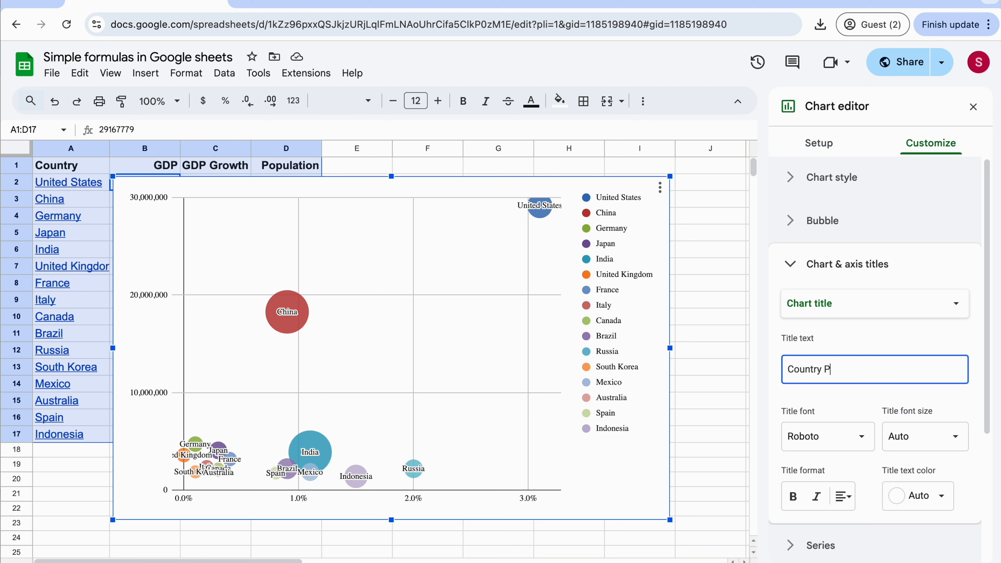
text(opulation and GDP)
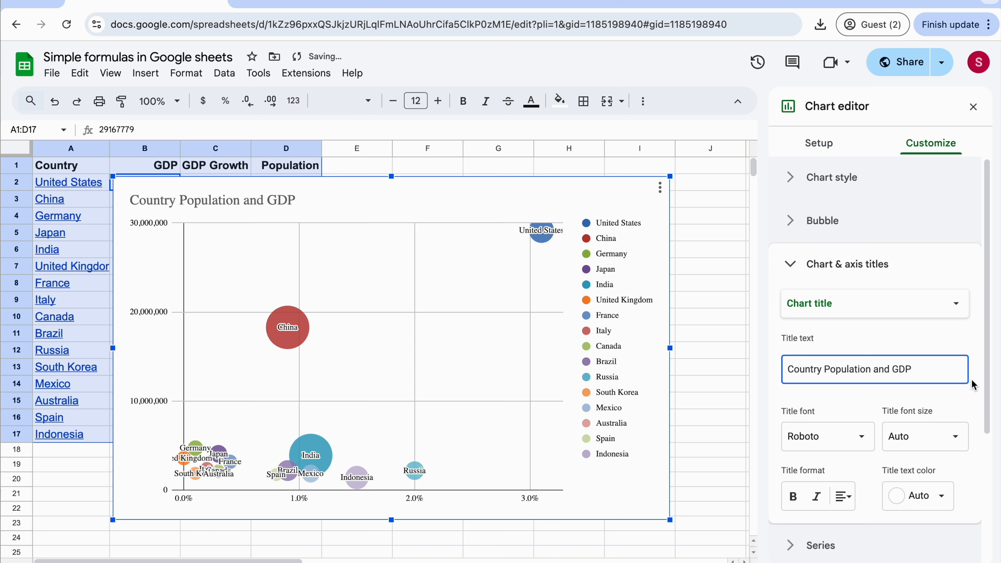
Step: Center the chart title above the plot and collapse the title settings
click(843, 497)
click(859, 524)
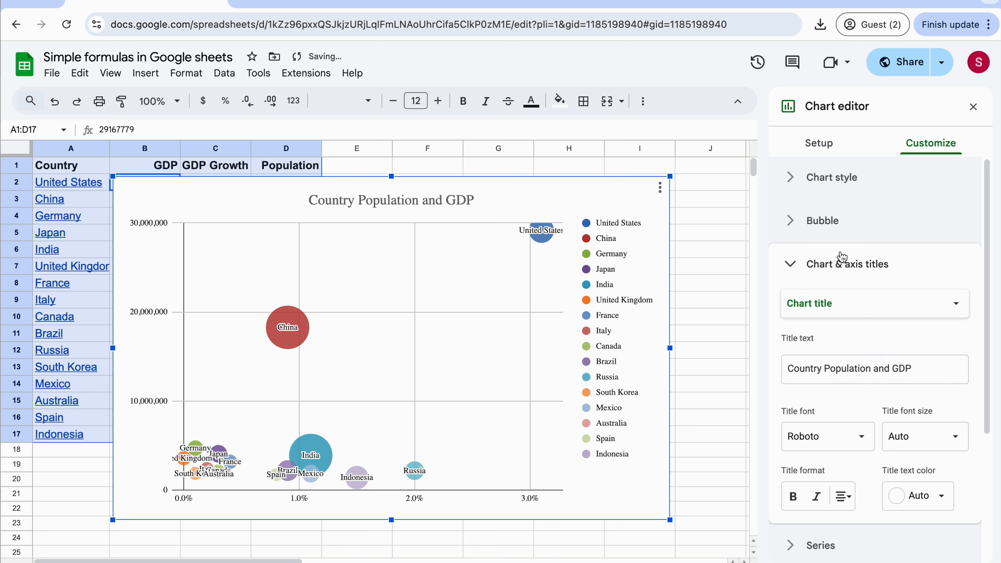
click(793, 265)
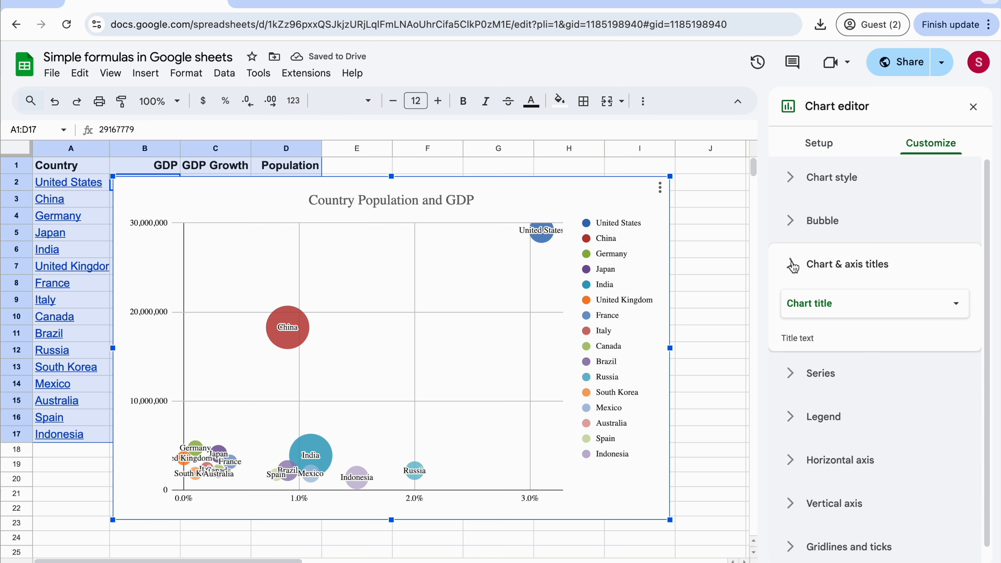
Step: Change the color of the United States series to red
click(793, 311)
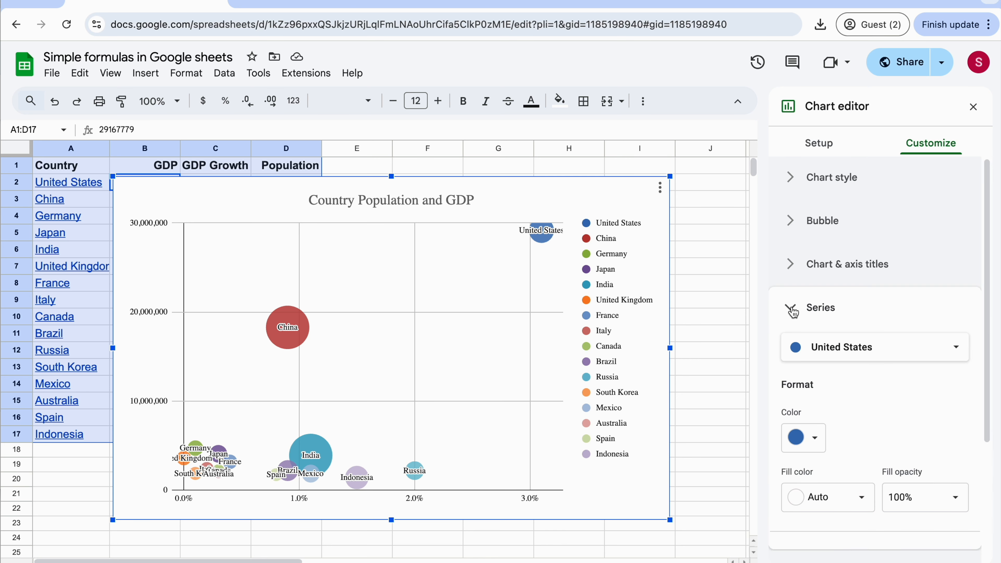
scroll(844, 330, down, 3)
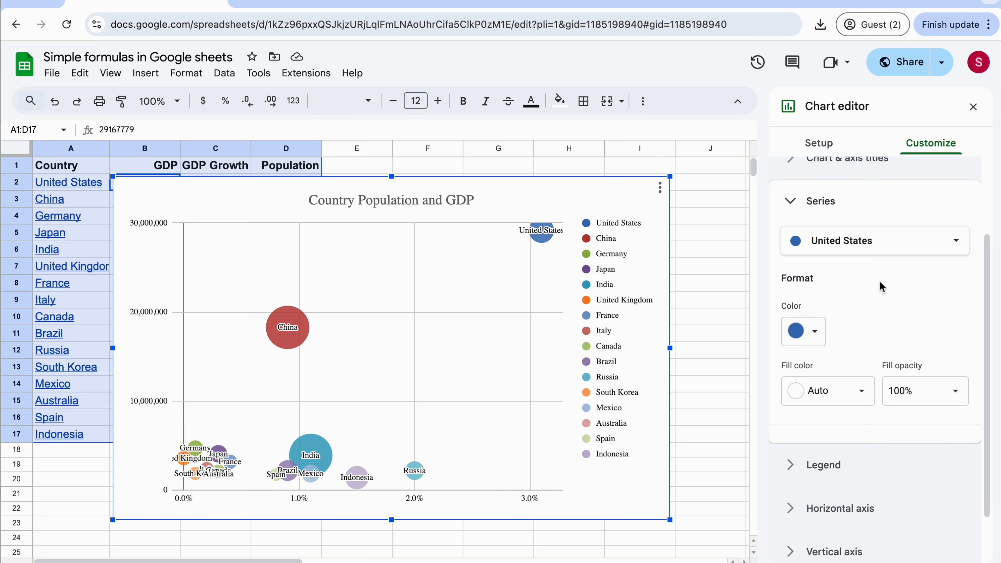
click(904, 243)
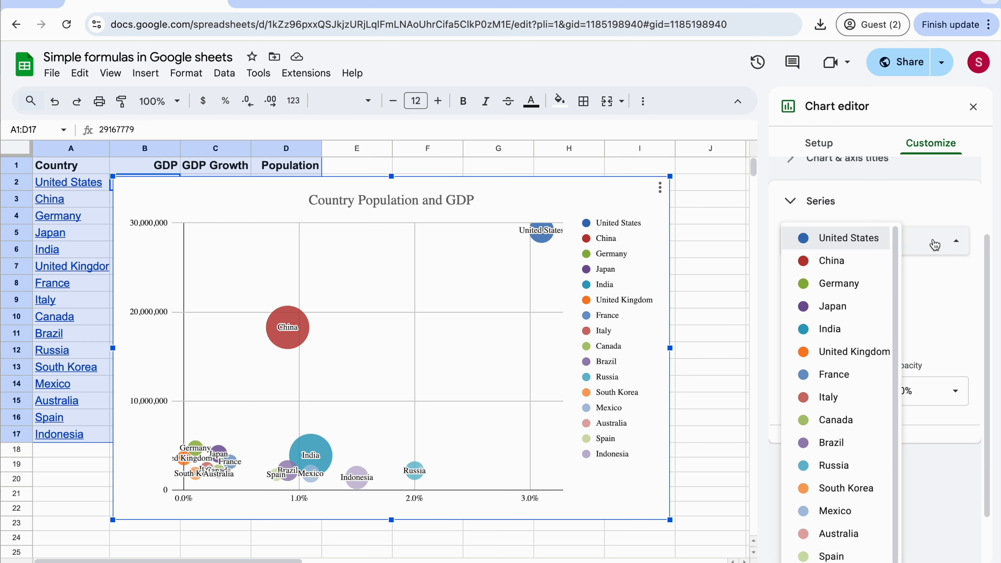
click(935, 294)
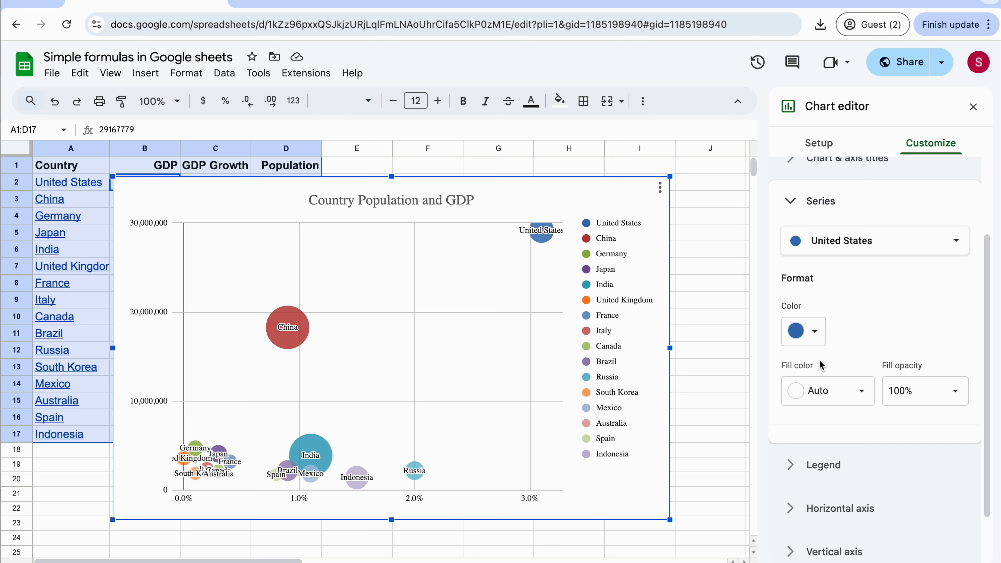
click(816, 332)
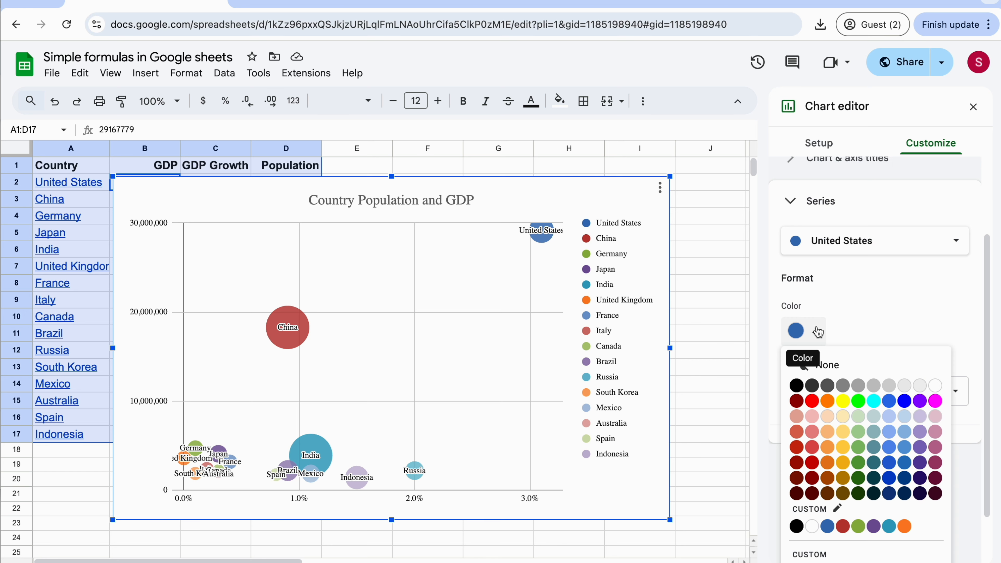
click(812, 401)
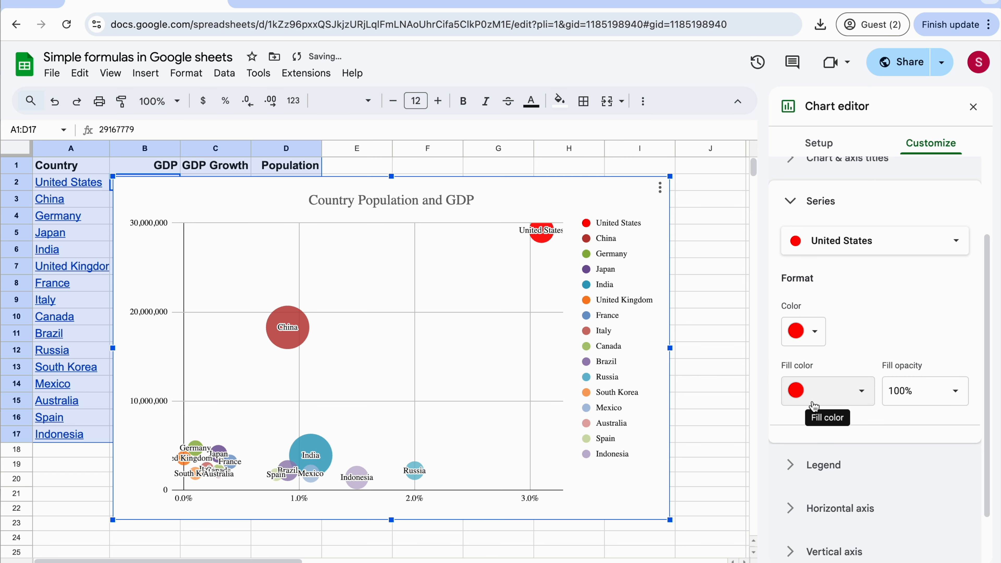
Step: Change the color of the United Kingdom series to blue
click(898, 241)
click(860, 353)
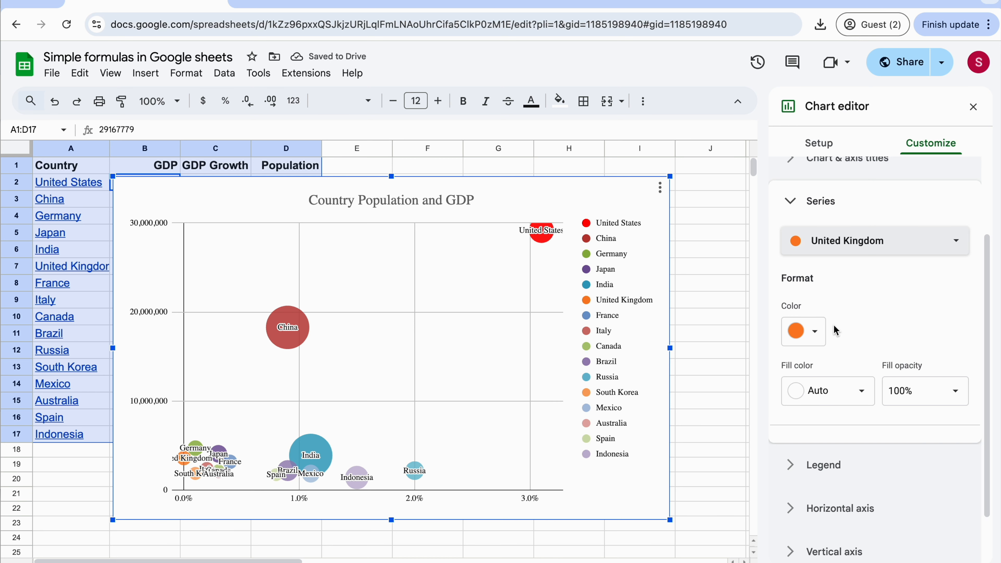
click(816, 332)
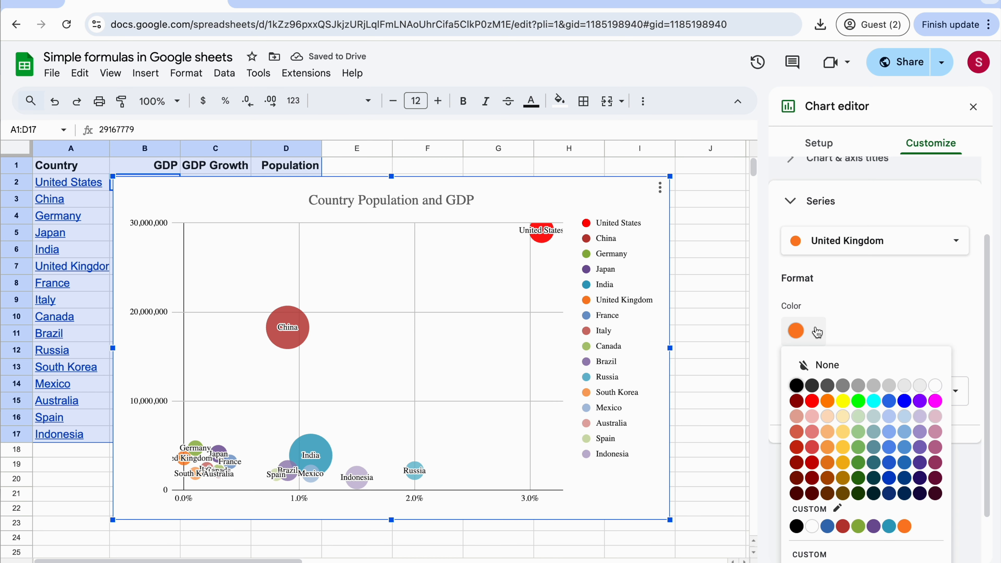
click(905, 402)
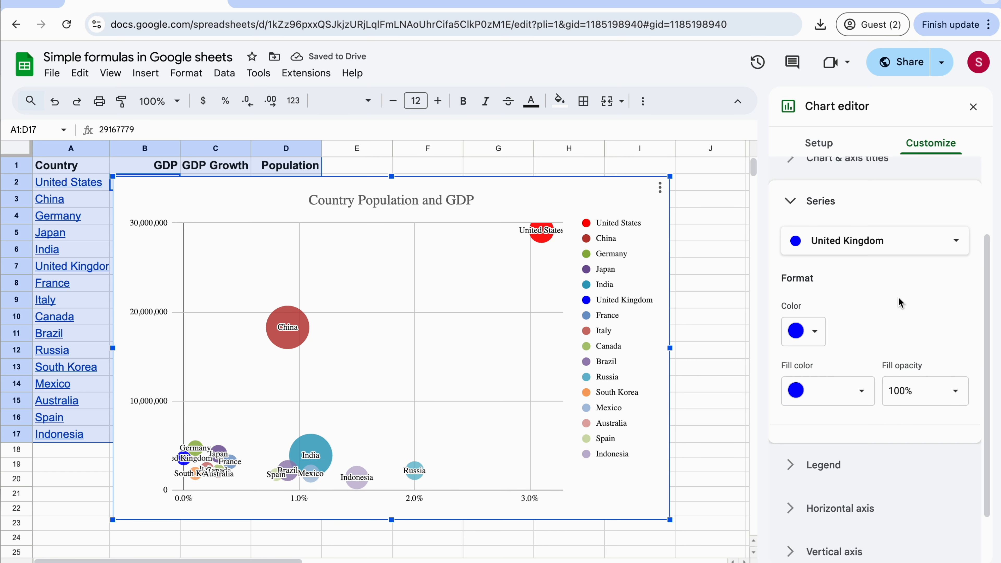
scroll(900, 303, down, 2)
click(906, 325)
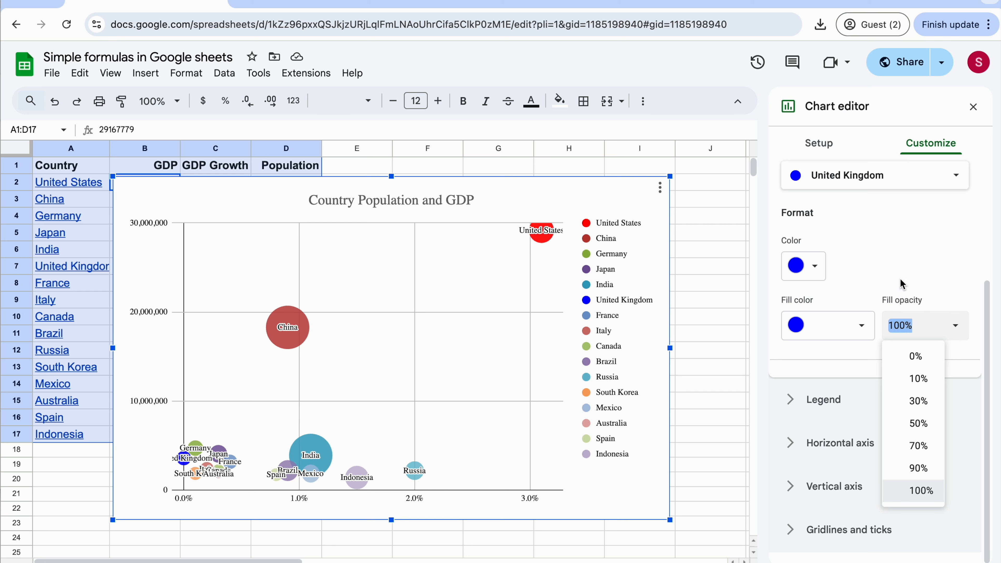
scroll(800, 254, up, 2)
click(788, 212)
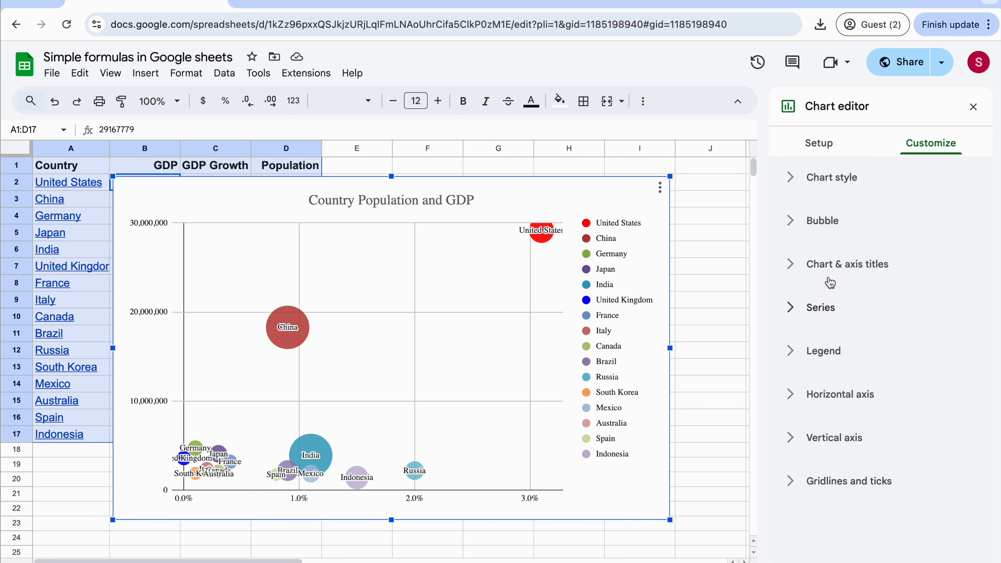
click(789, 308)
scroll(833, 307, down, 2)
click(791, 247)
Step: Move the chart legend to the bottom position and collapse the legend settings
click(787, 352)
scroll(844, 365, down, 3)
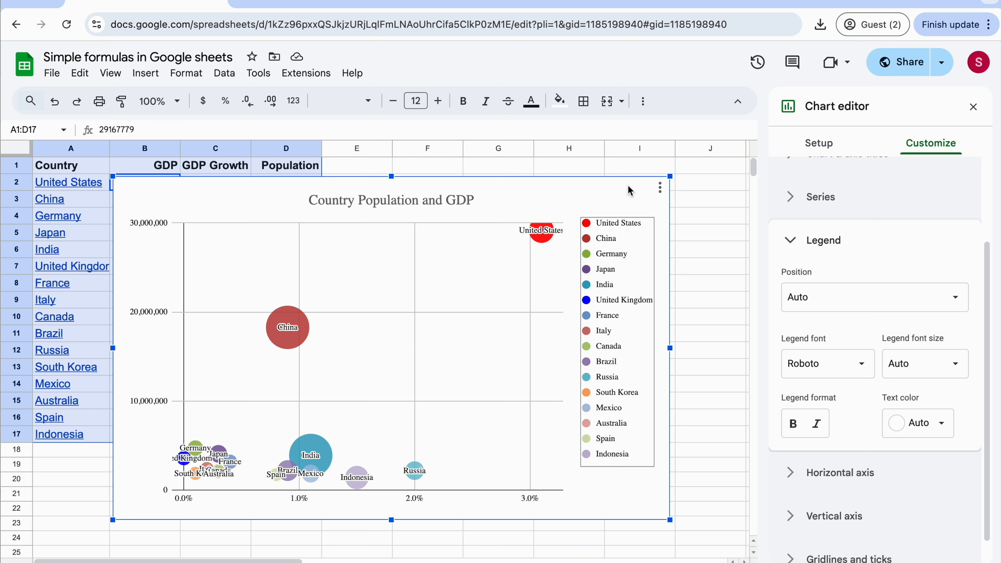
click(959, 295)
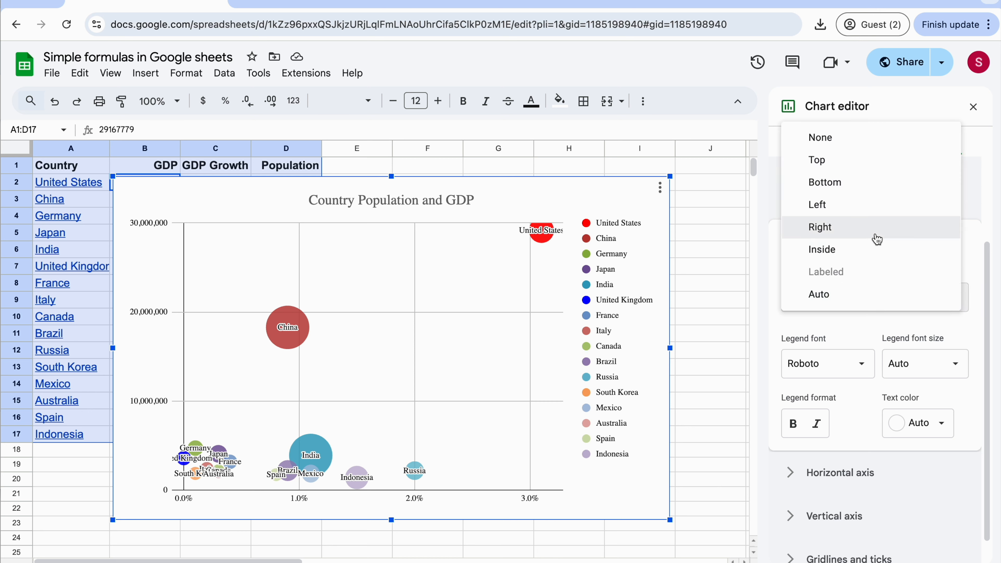
click(837, 185)
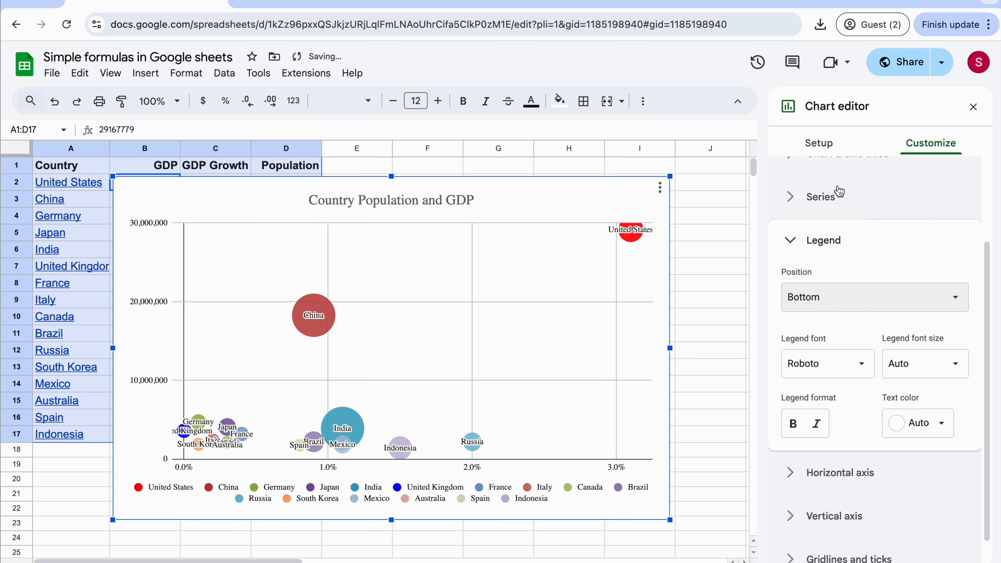
click(793, 246)
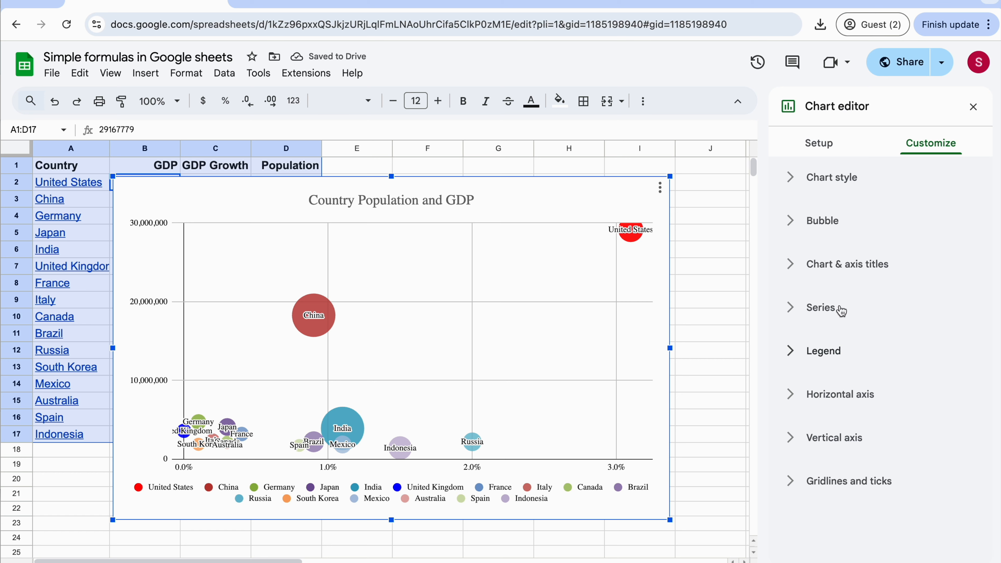
Step: Examine the chart's horizontal axis and vertical axis settings, including label format, minimum, maximum and scale factor, and collapse both sections
click(795, 398)
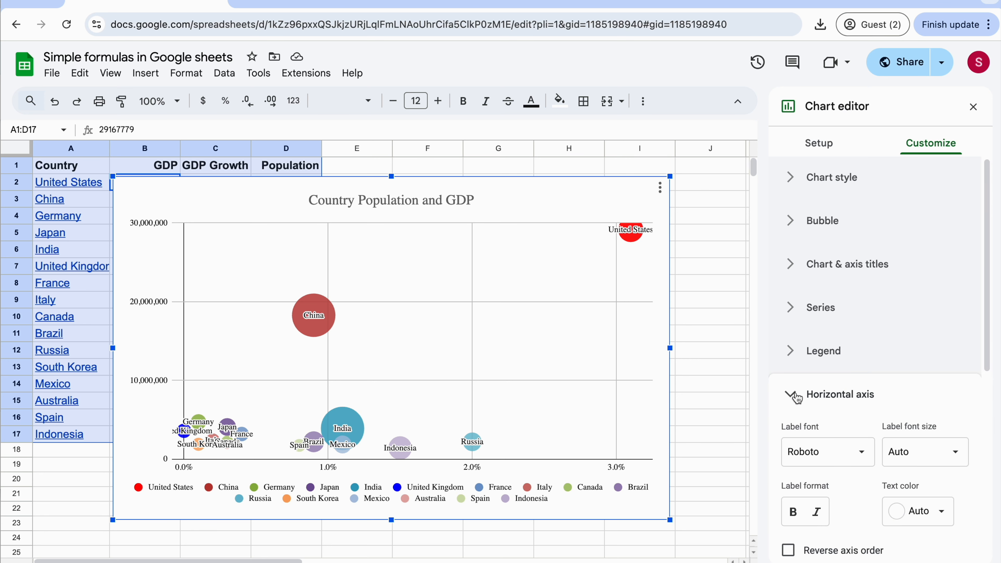
scroll(812, 406, down, 5)
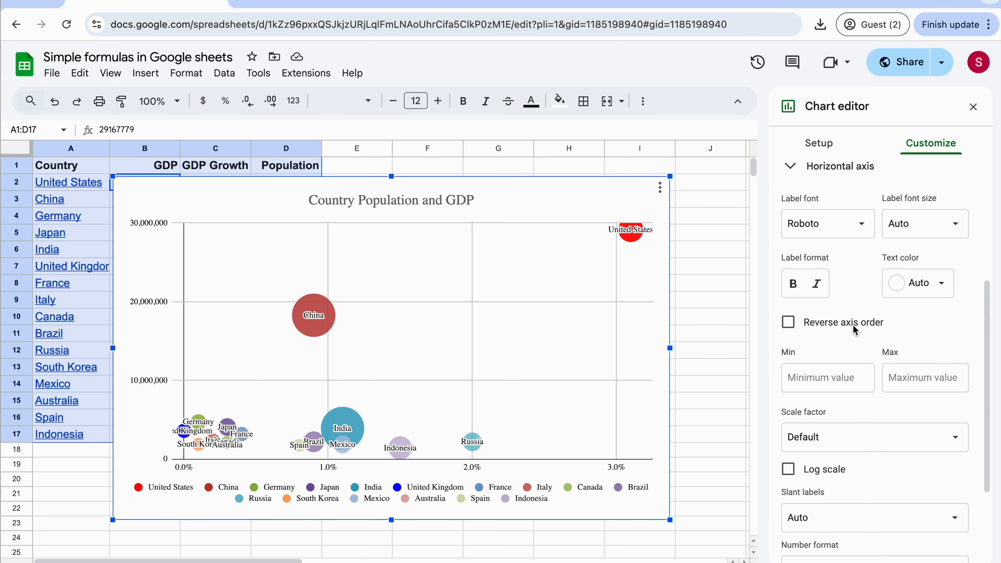
scroll(827, 330, down, 1)
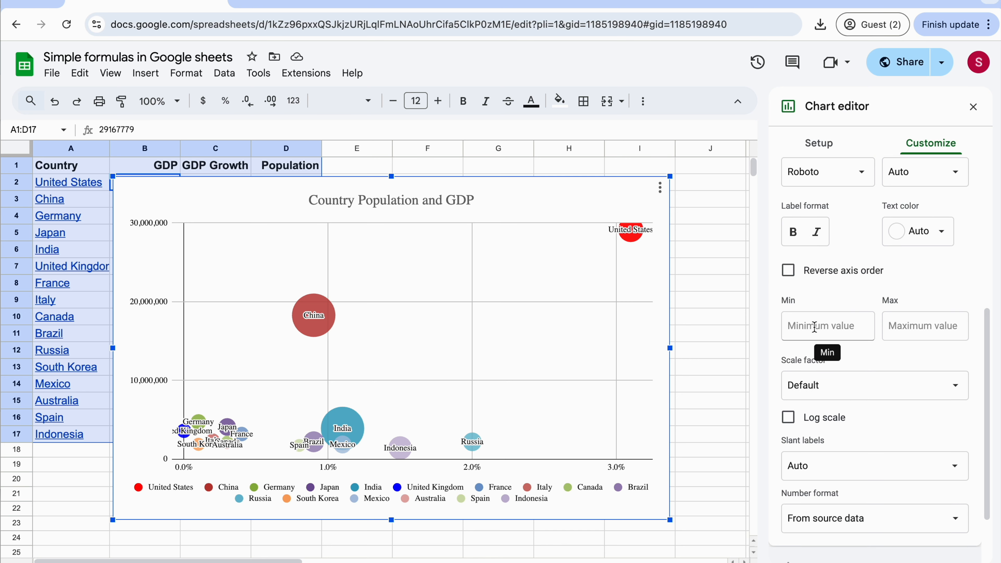
scroll(856, 331, down, 2)
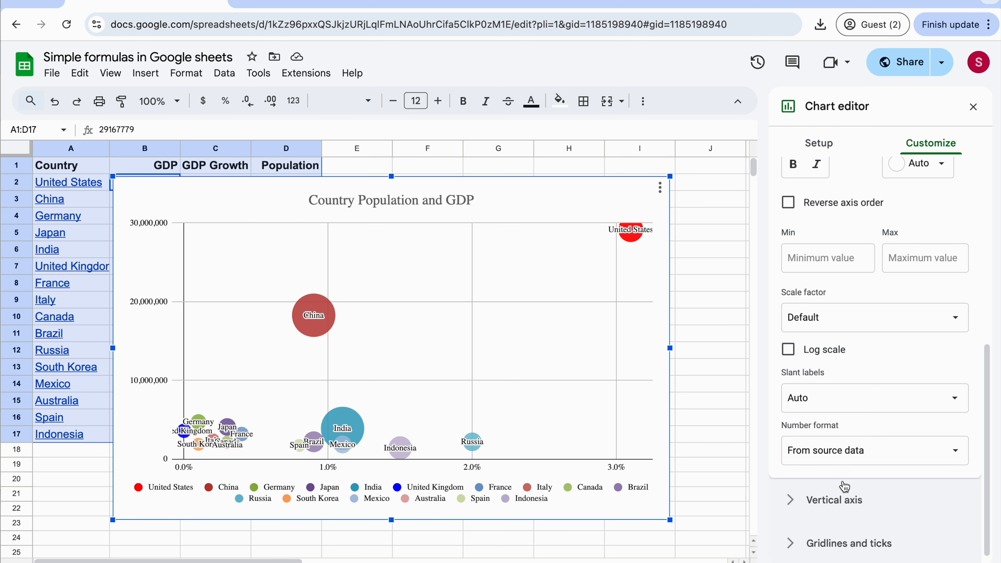
scroll(969, 246, down, 1)
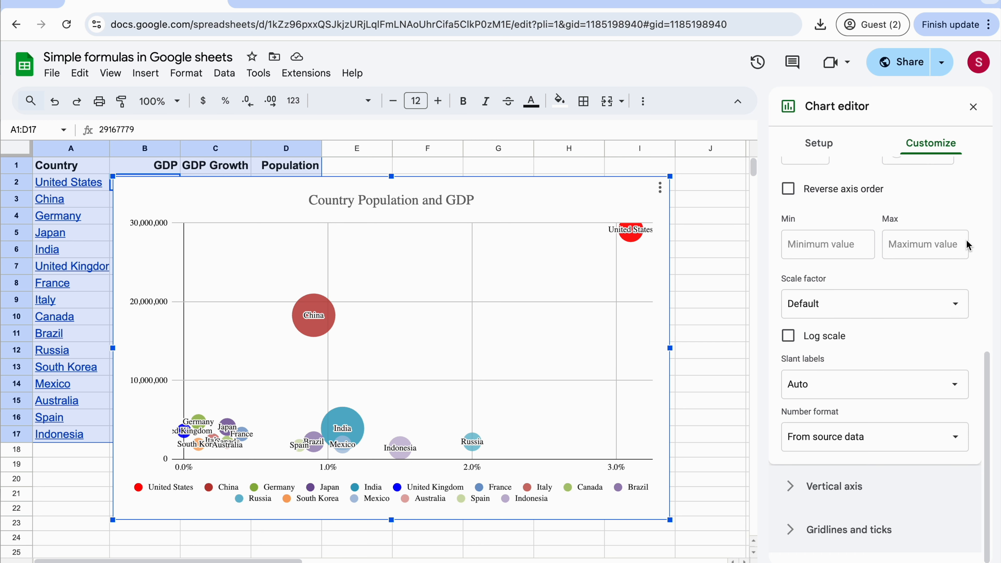
scroll(863, 294, up, 4)
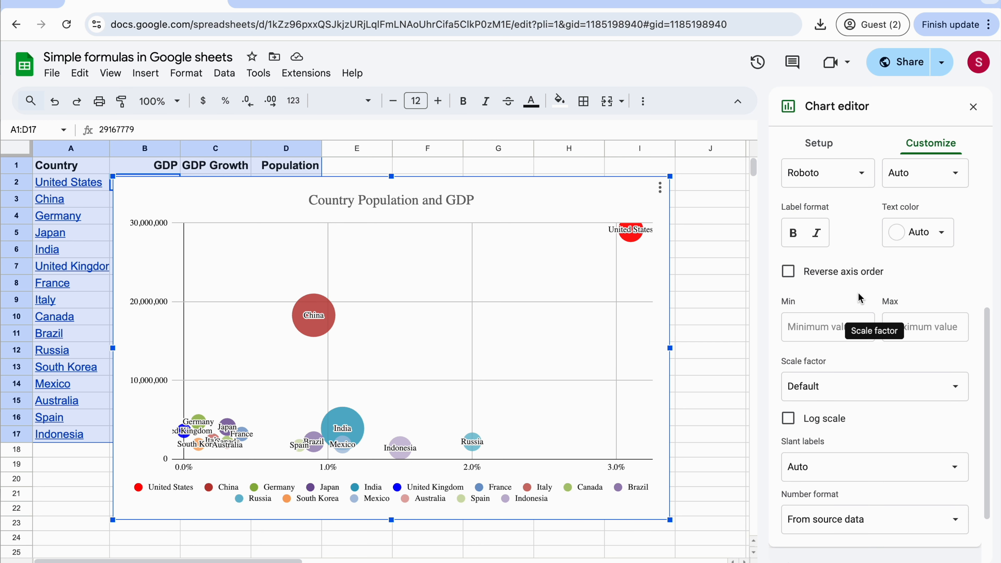
click(790, 205)
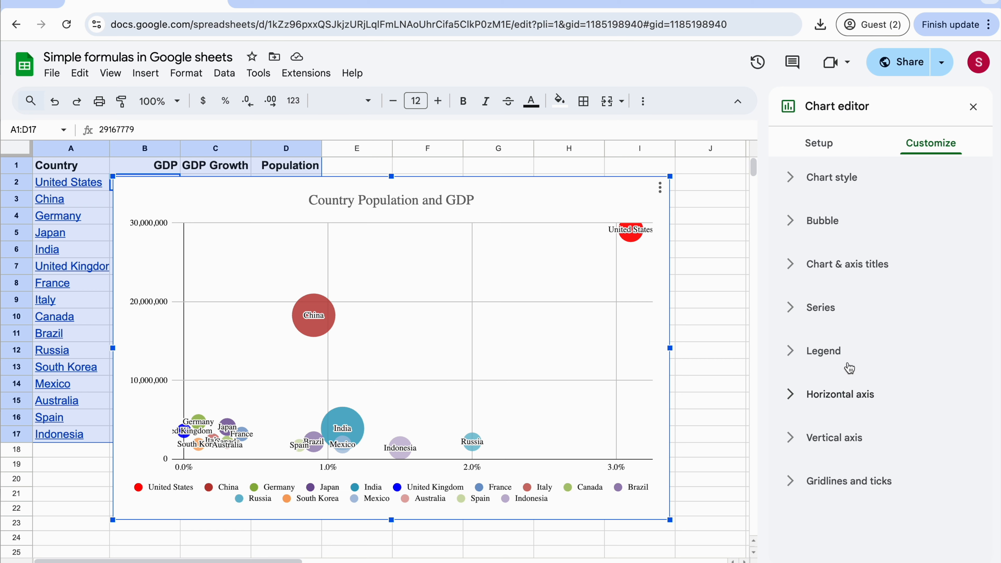
click(794, 452)
scroll(854, 401, down, 4)
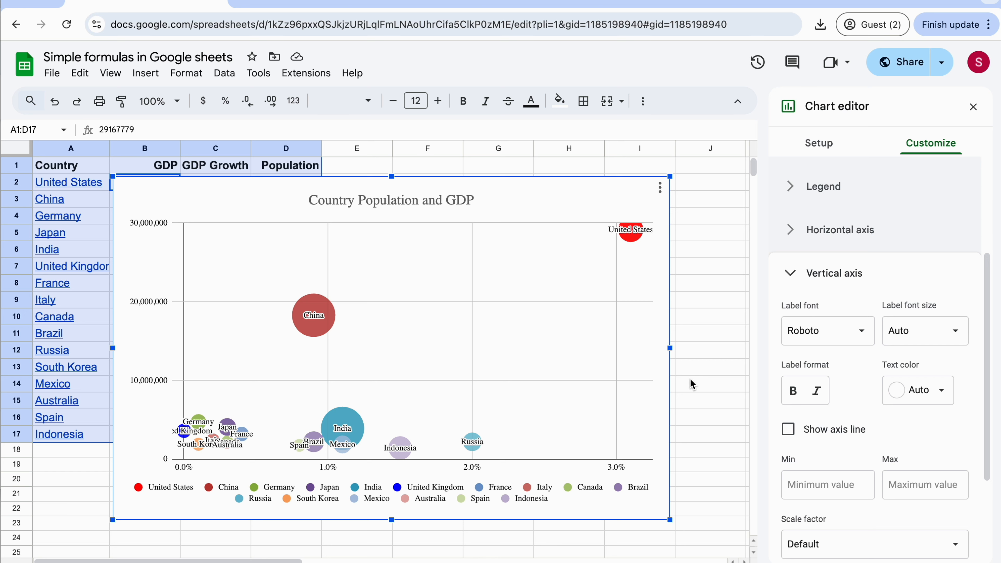
click(792, 275)
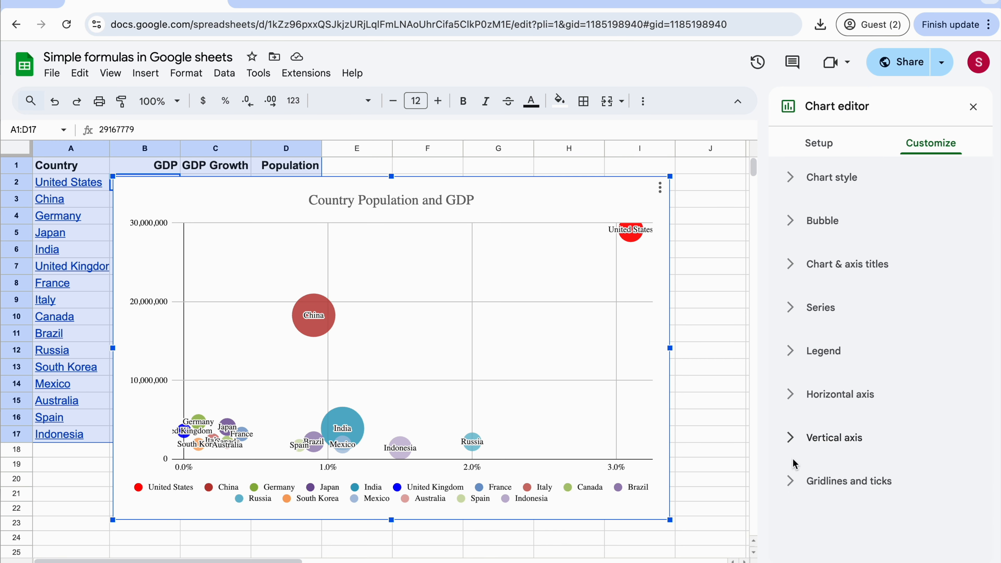
Step: Try minor gridlines on the horizontal axis and switch them back off, and remove the axis's major gridlines
click(796, 494)
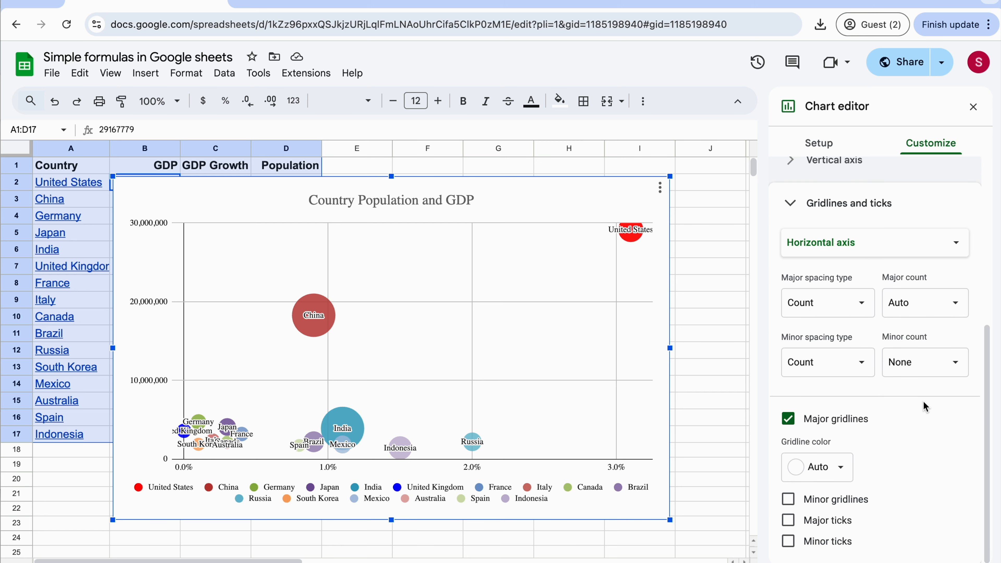
click(790, 500)
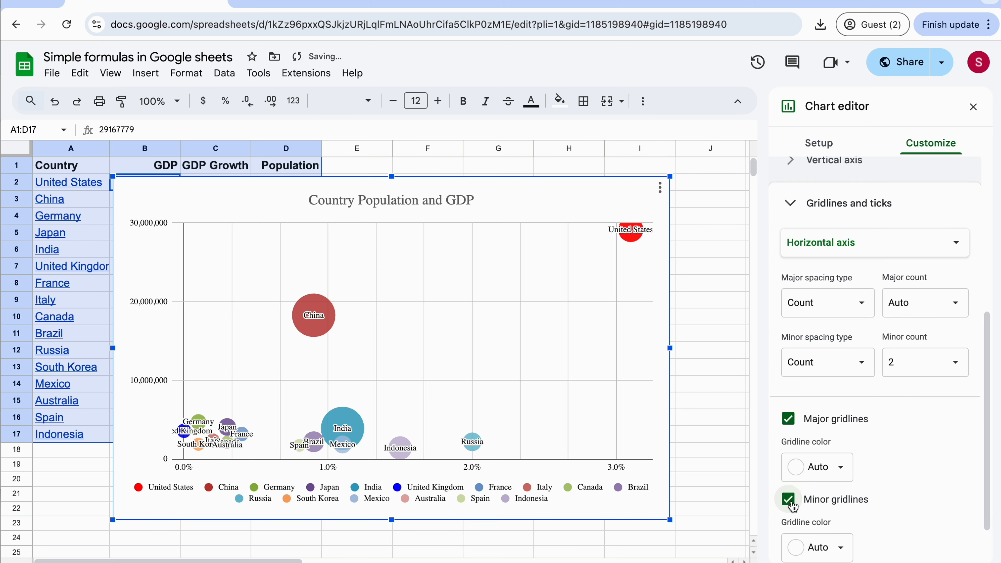
click(790, 500)
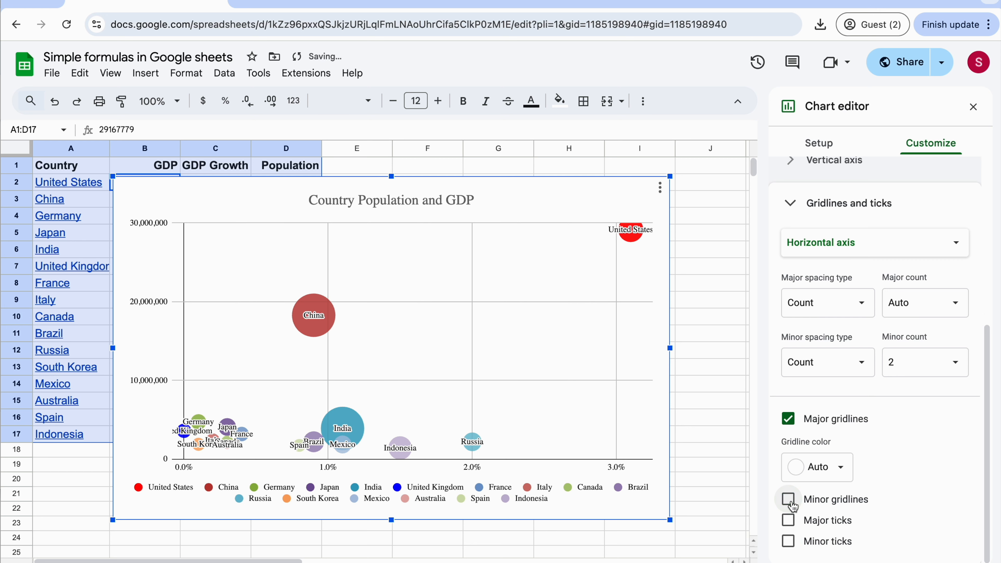
click(795, 420)
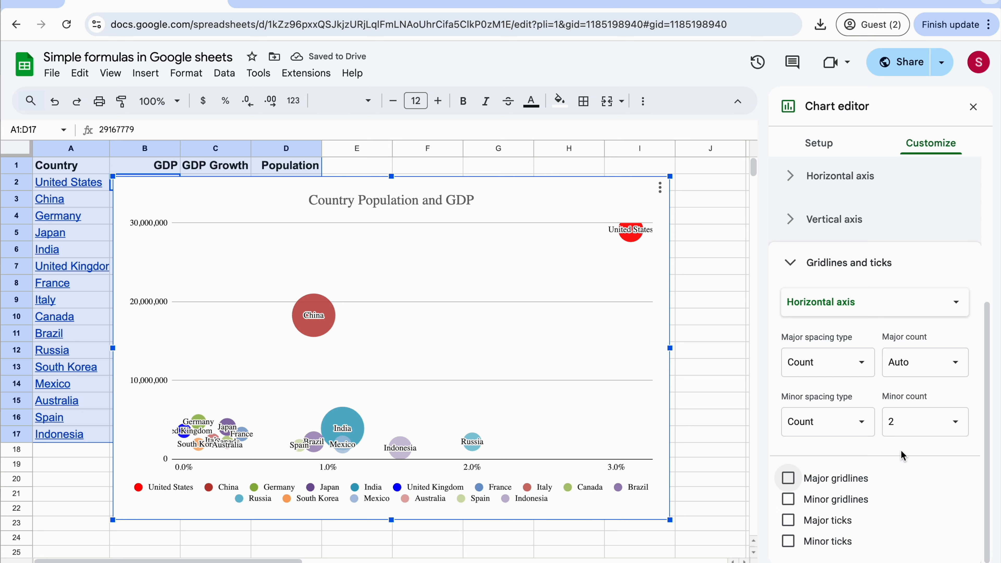
Step: Set both the minor count and the major count of the horizontal axis gridlines to None
click(900, 421)
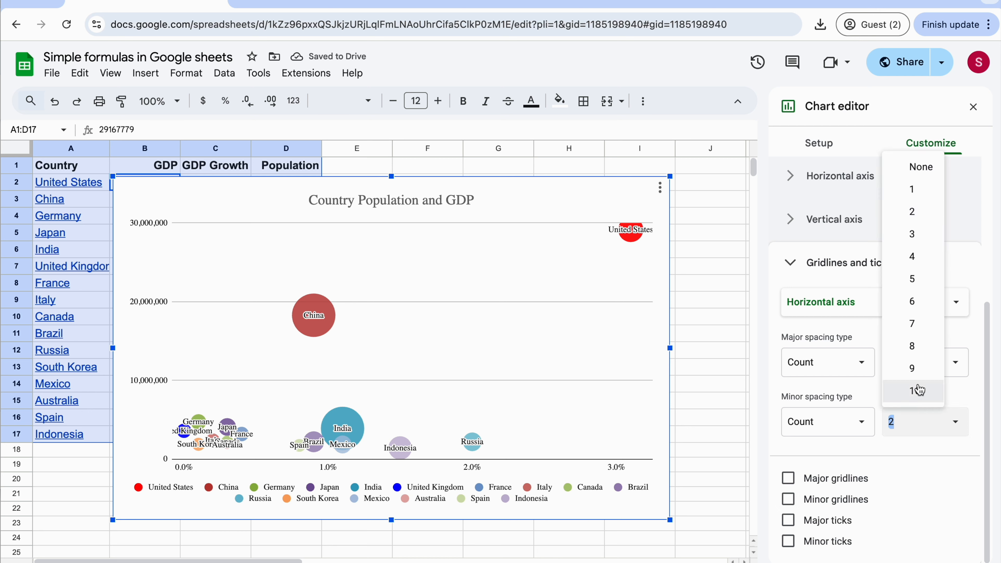
click(924, 175)
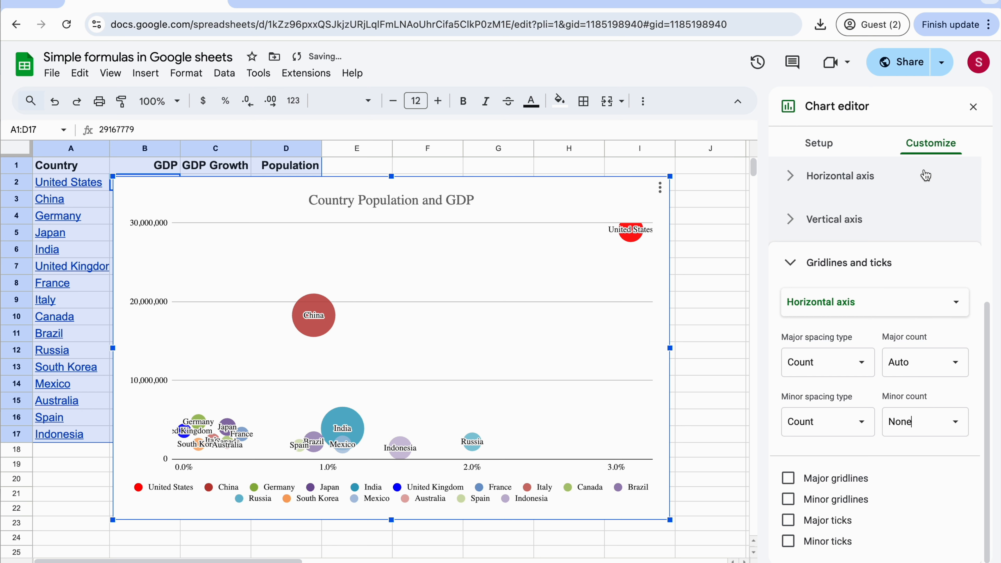
click(938, 362)
click(921, 107)
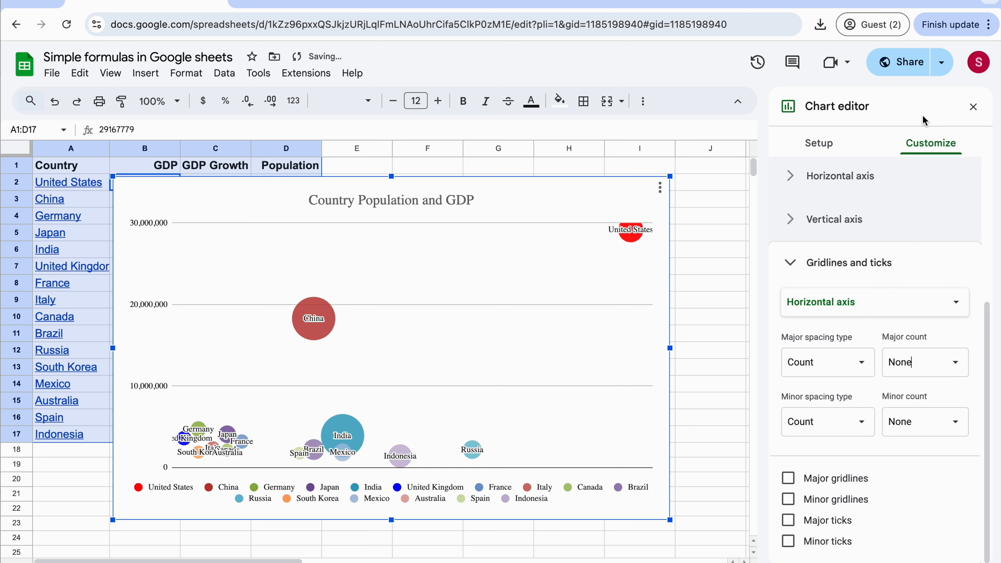